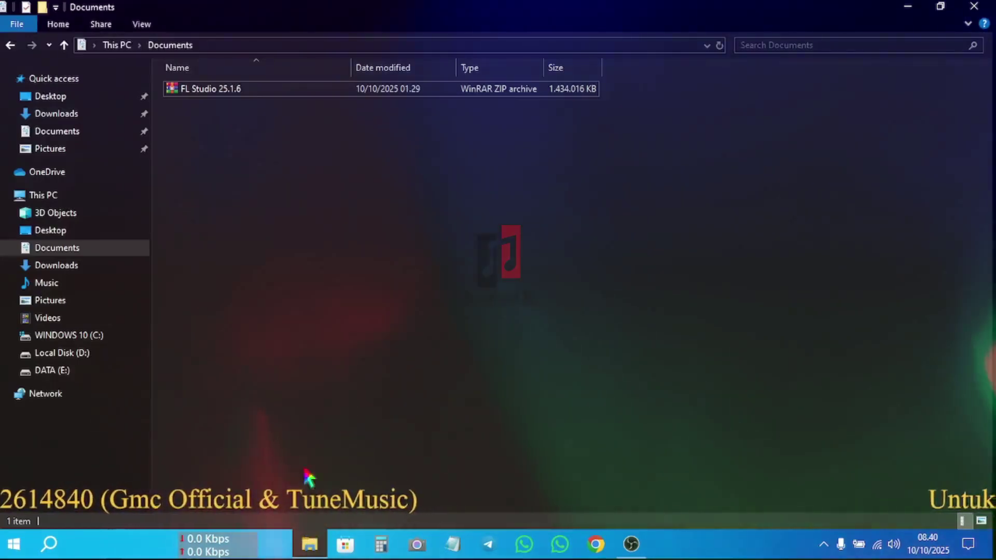
click(205, 94)
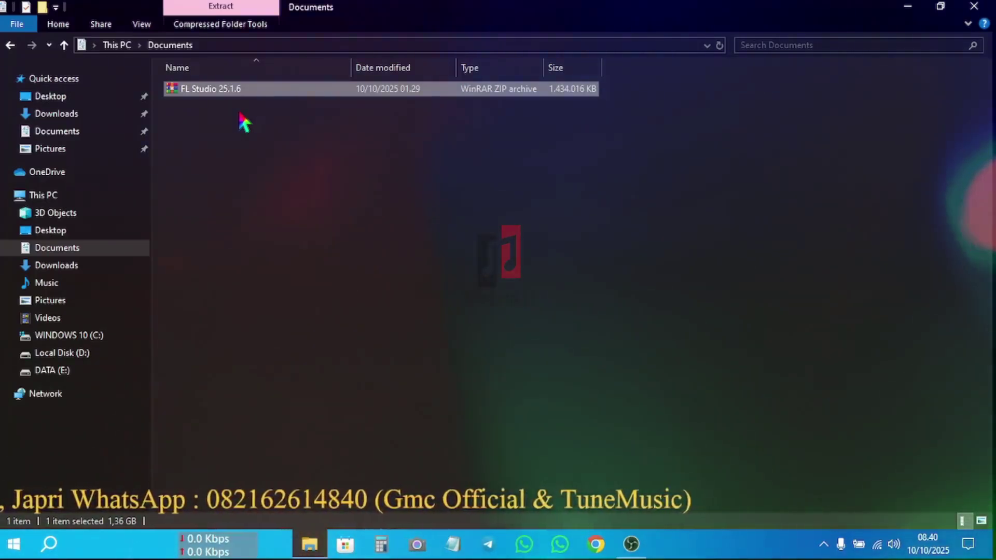
click(240, 113)
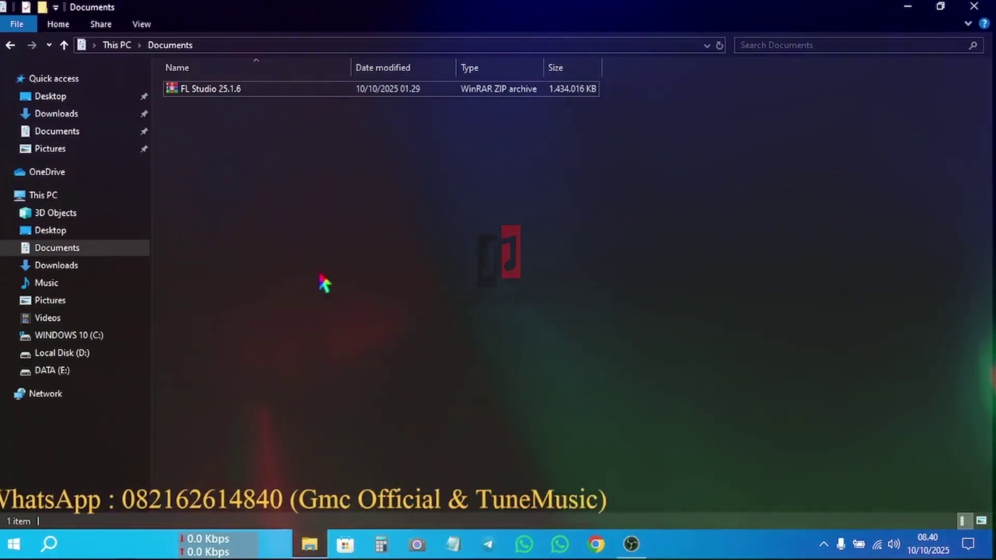
Turn off real-time protection and cloud-delivered protection in the Windows Security virus and threat settings, and minimize that window.
click(51, 546)
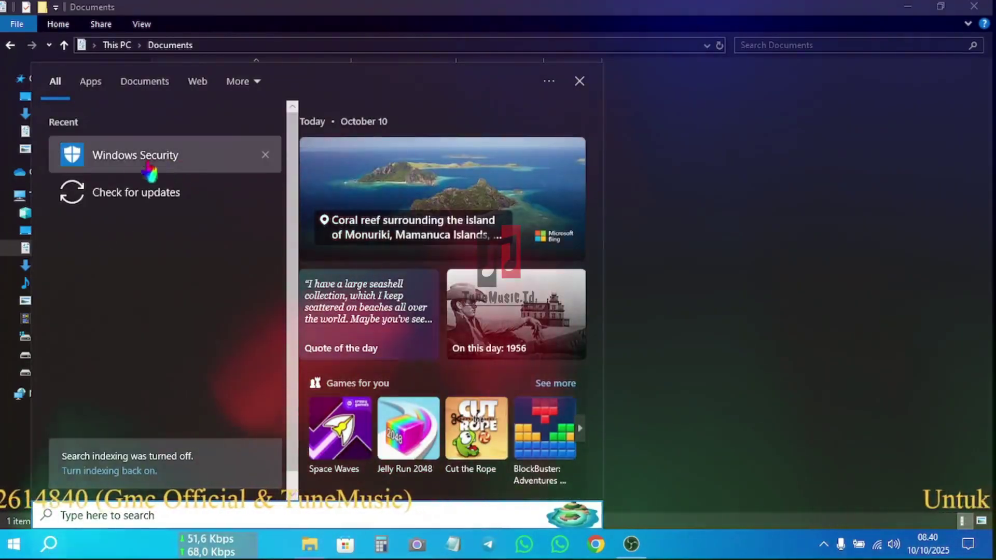
click(148, 164)
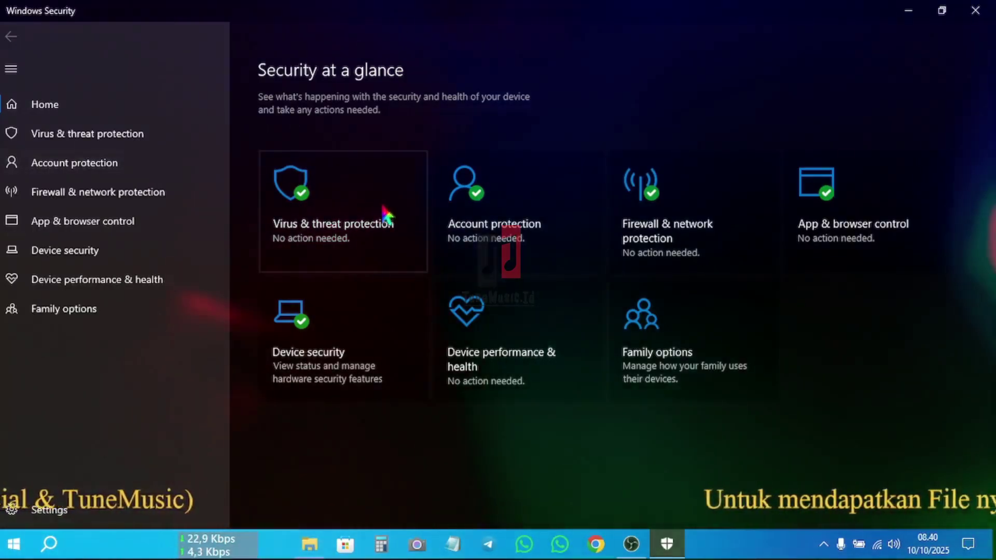
click(386, 214)
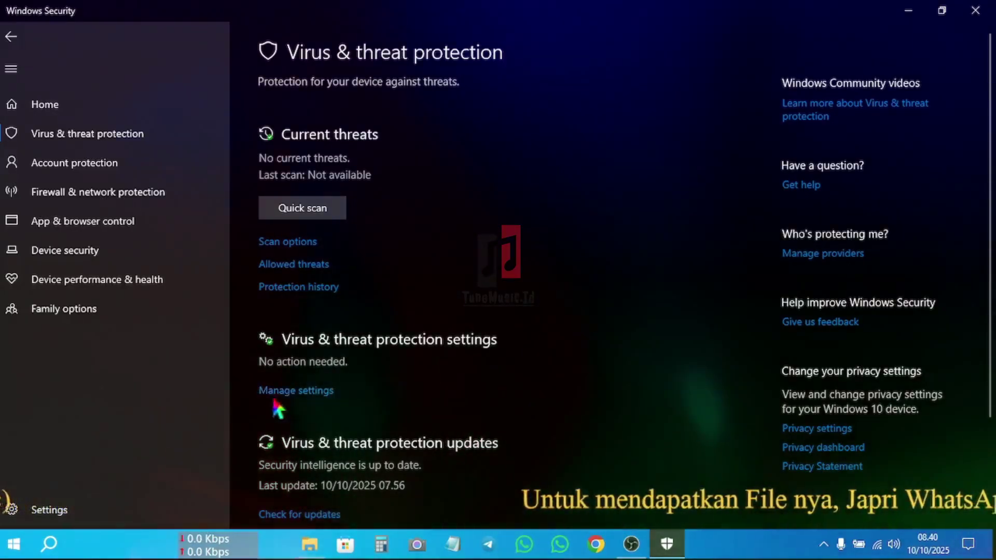
click(295, 392)
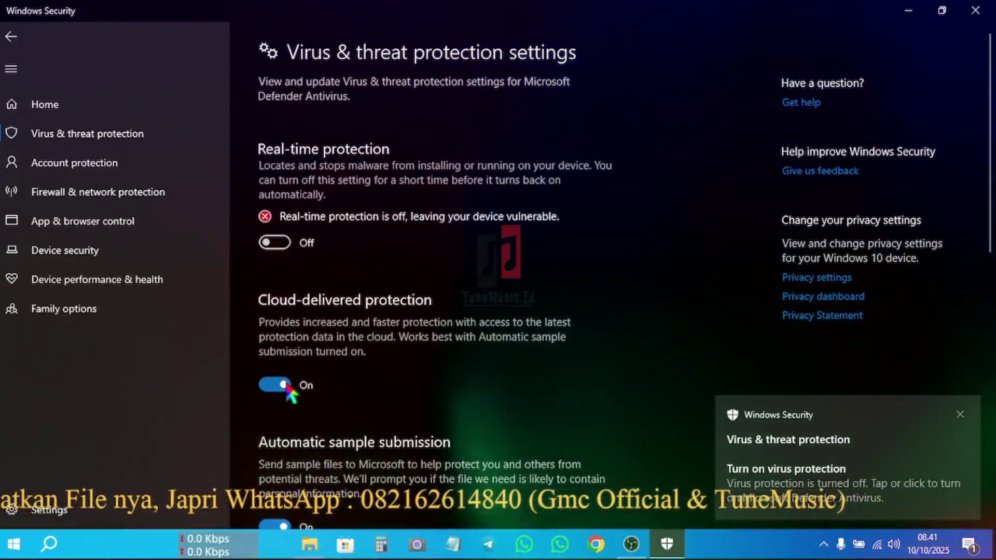
click(285, 385)
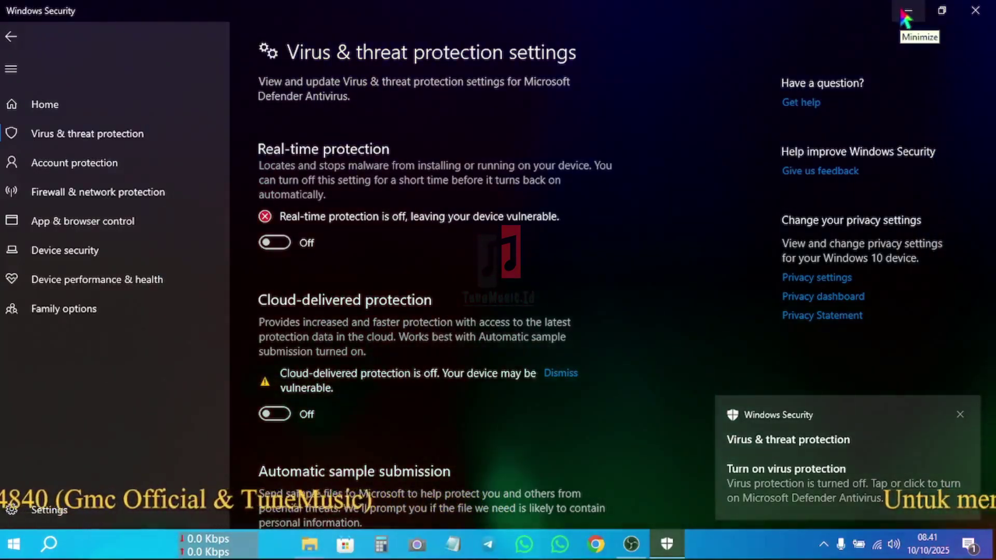
click(907, 12)
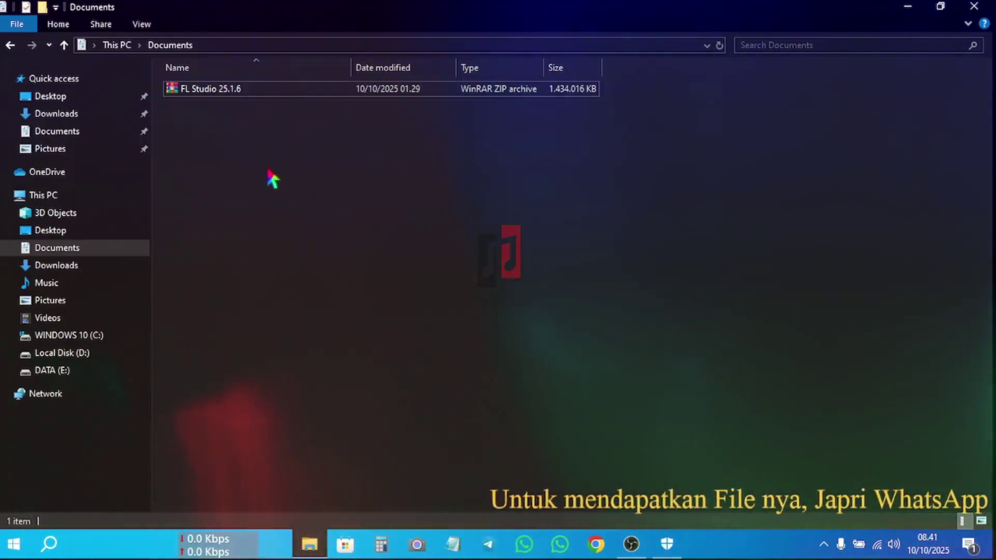
Extract the FL Studio 25.1.6 ZIP archive with WinRAR into a folder of the same name, entering the archive password.
click(191, 93)
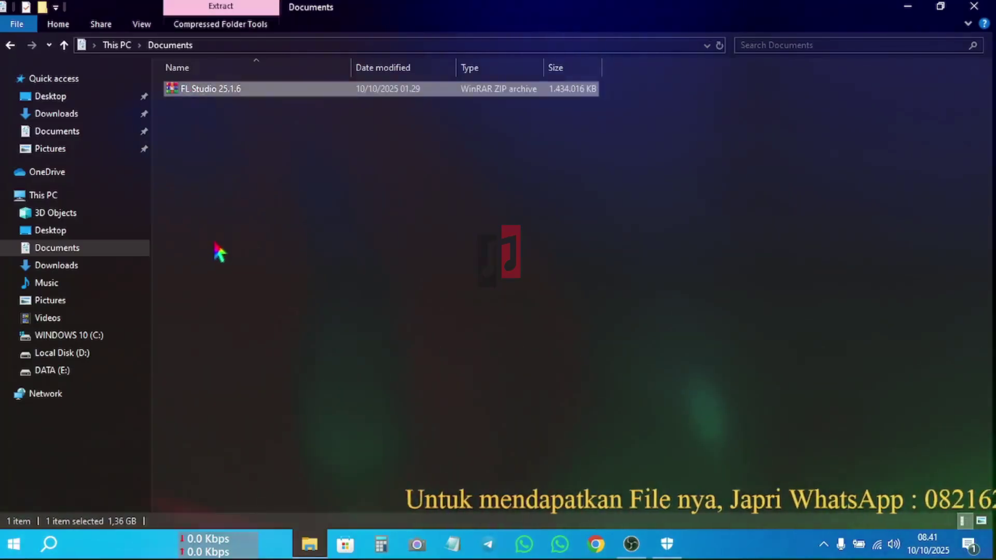
right_click(235, 94)
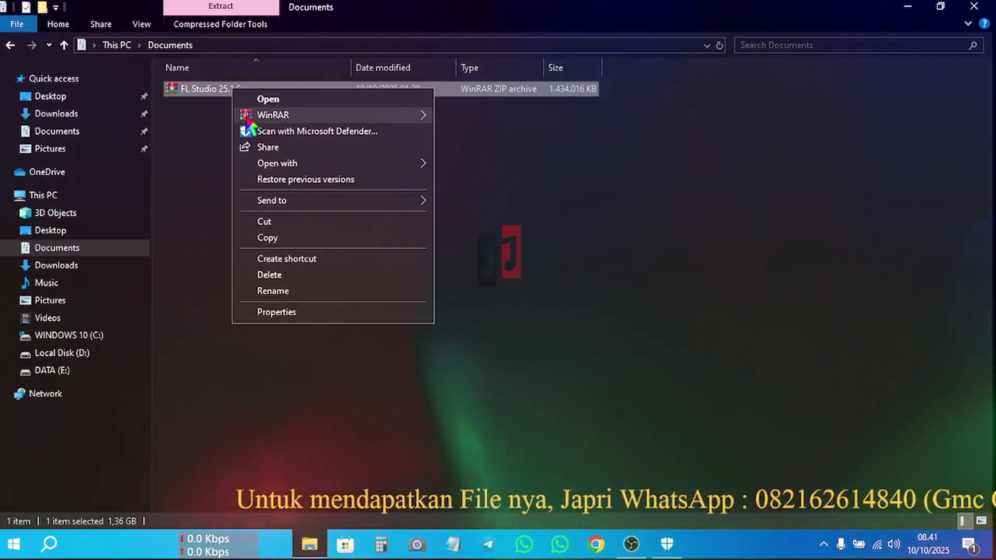
mouse_move(248, 119)
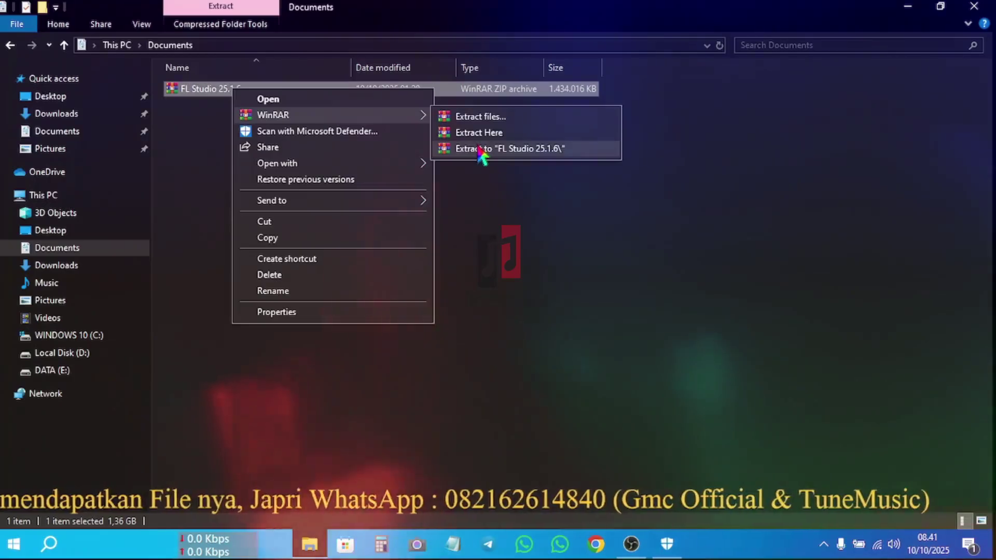
click(479, 150)
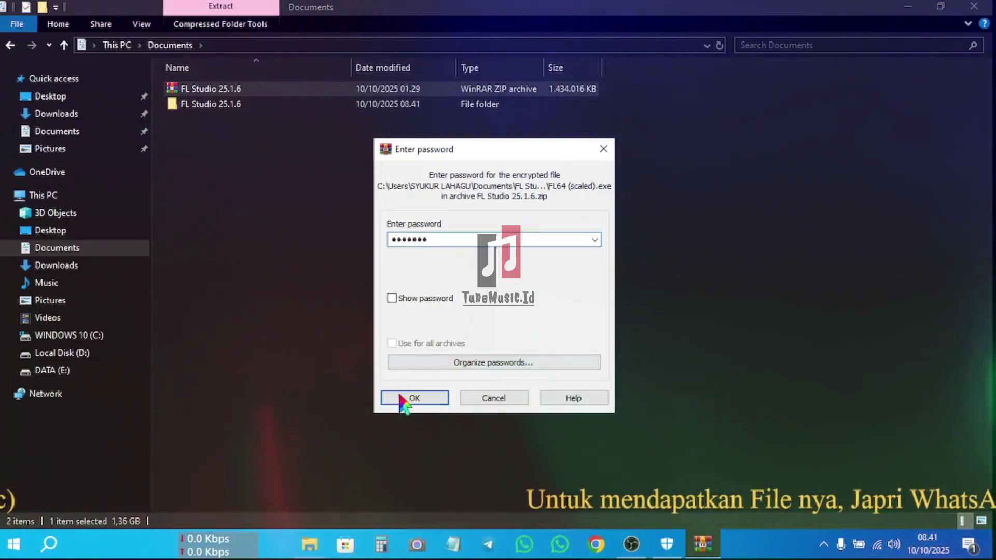
click(404, 399)
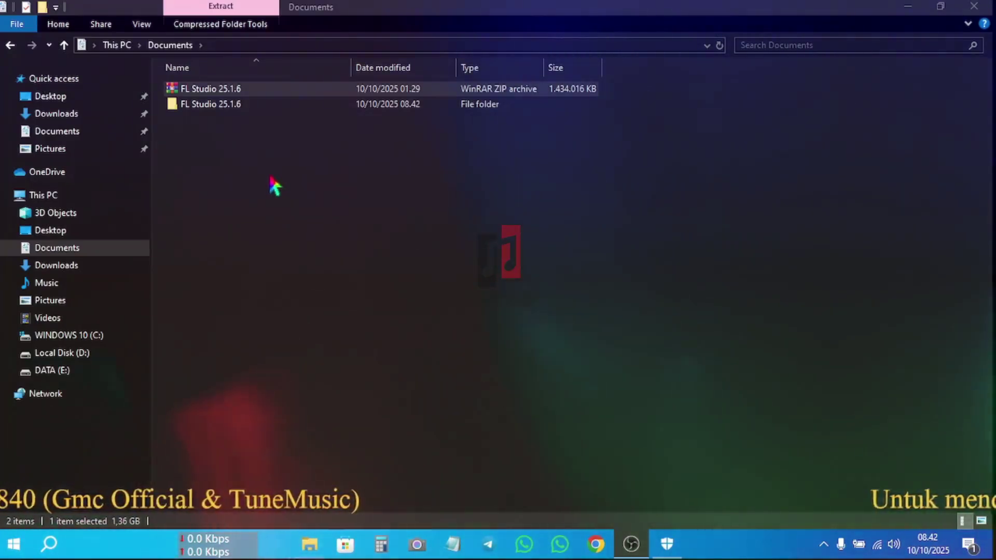
Open the extracted FL Studio 25.1.6 folder and view the instructions in the Cara Instal text document, moving its window out of the way.
click(226, 169)
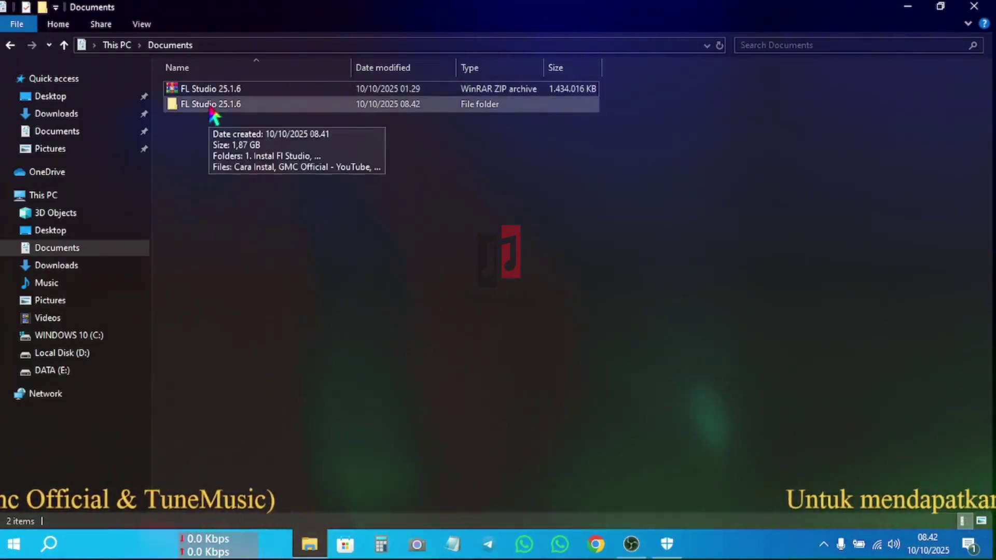
double_click(211, 107)
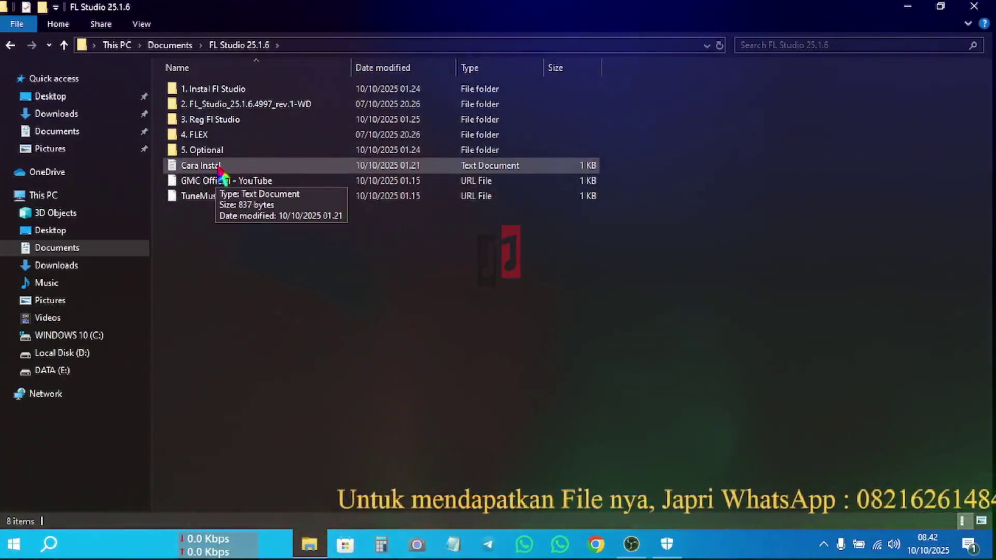
double_click(219, 166)
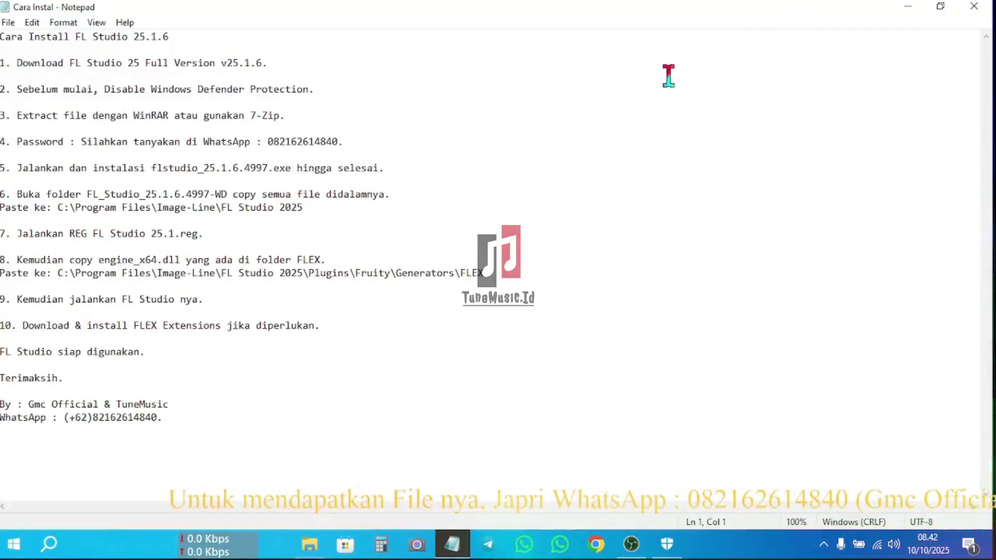
click(945, 5)
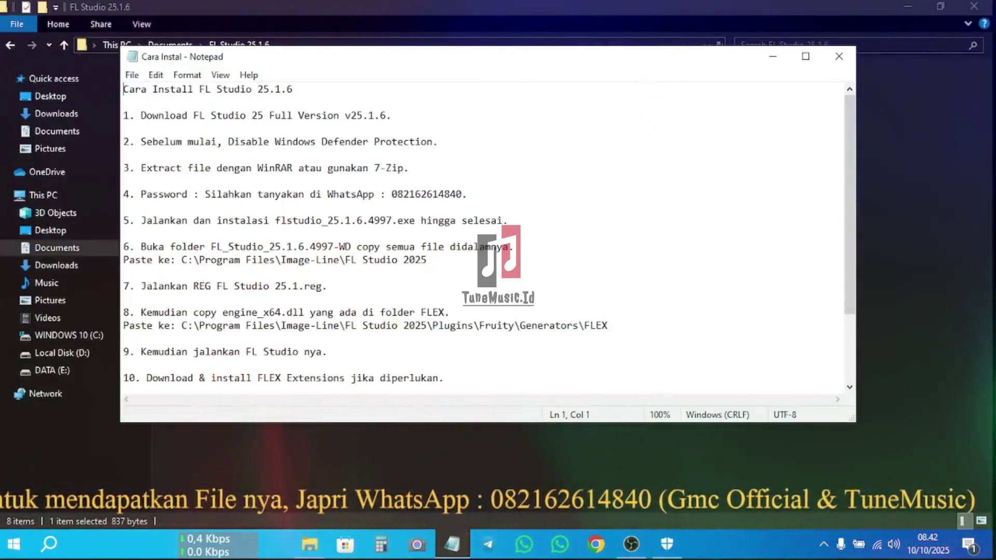
drag(644, 61, 995, 61)
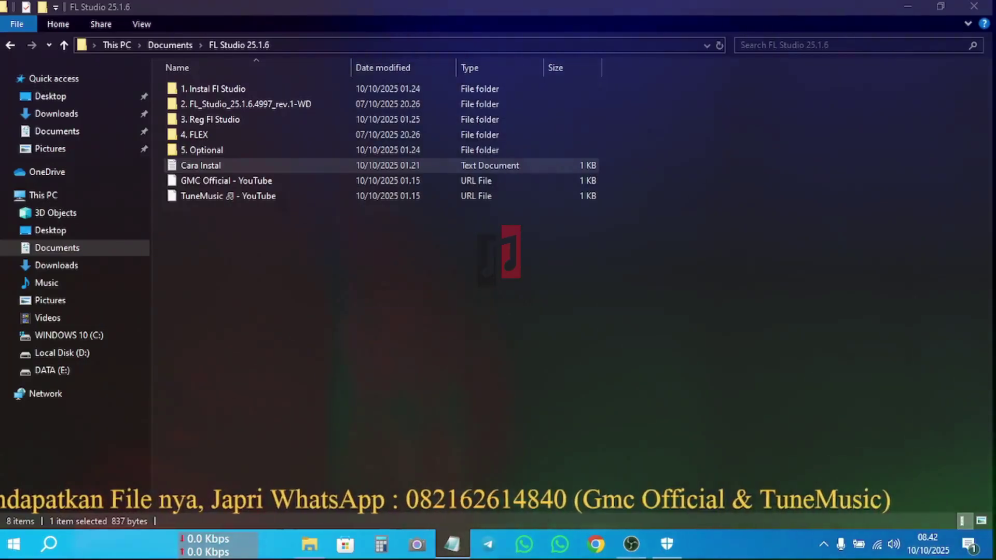
click(275, 269)
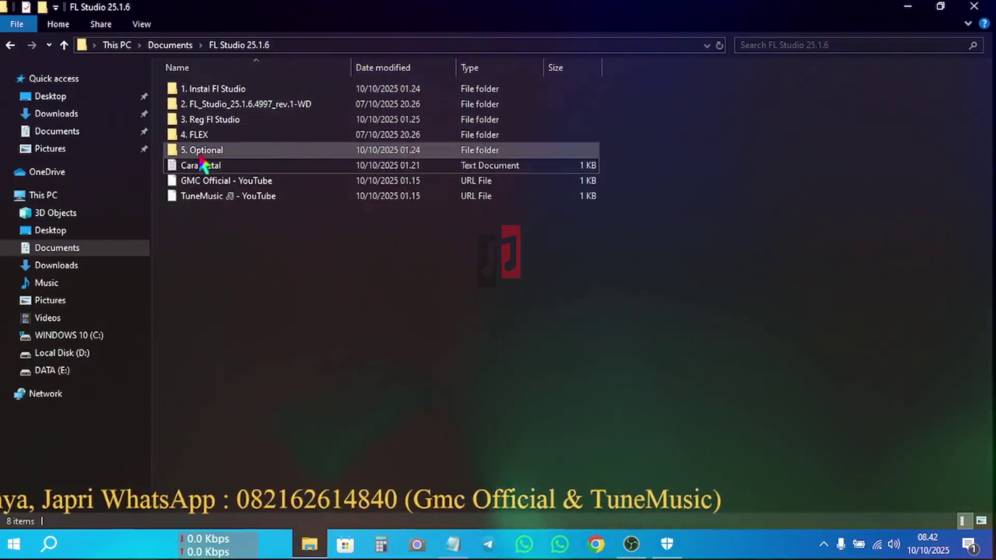
Launch the flstudio_win64_25.1.6.4997 installer from the 1. Instal Fl Studio folder and accept the license agreement.
double_click(222, 93)
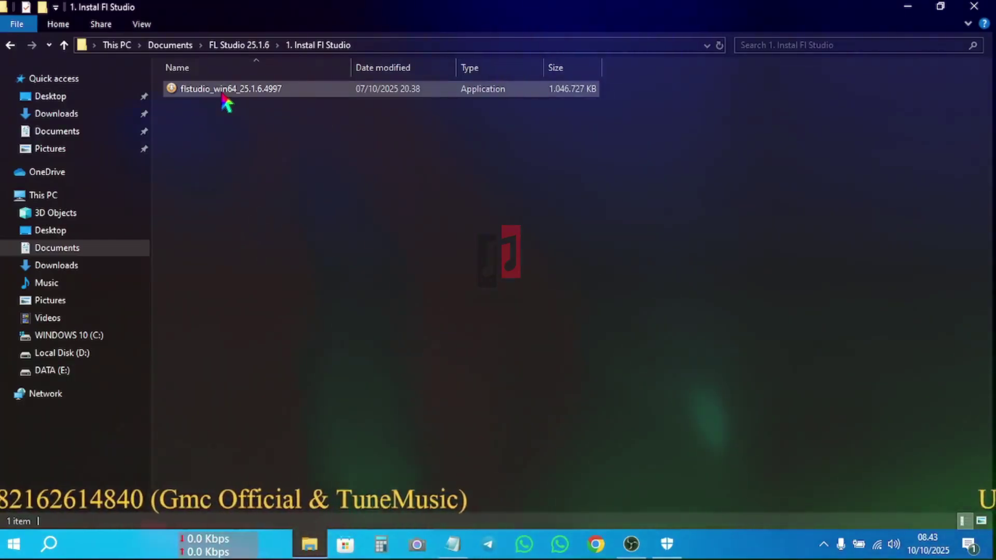
double_click(225, 97)
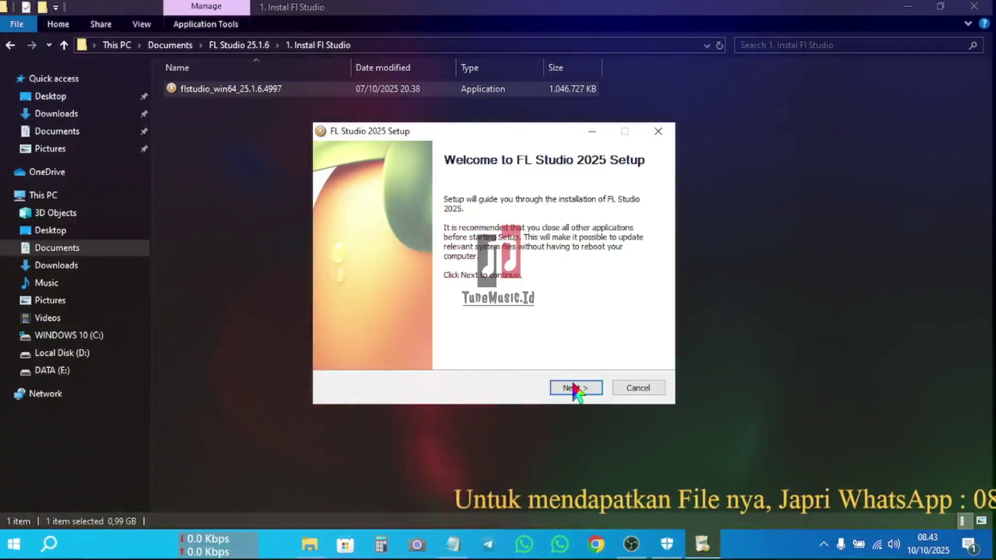
click(573, 387)
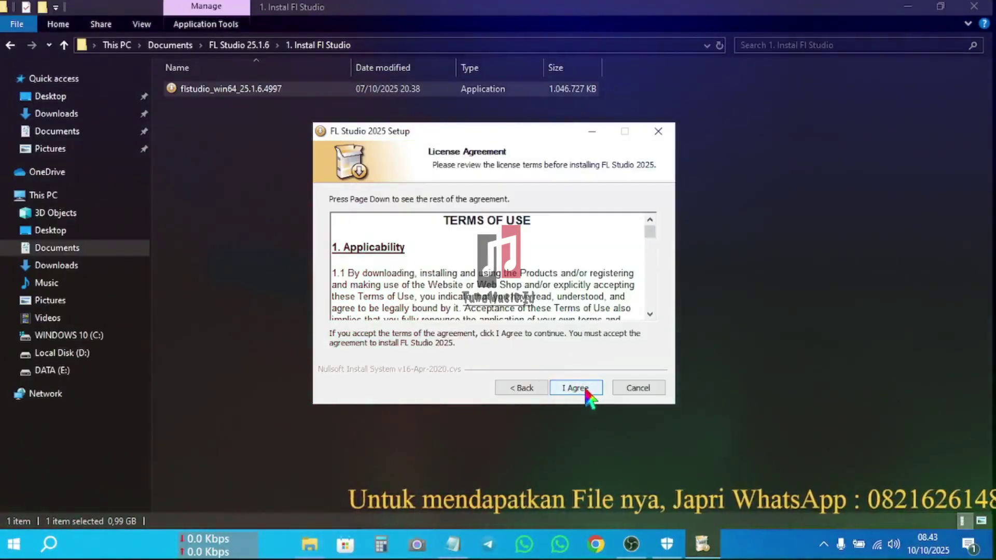
click(576, 388)
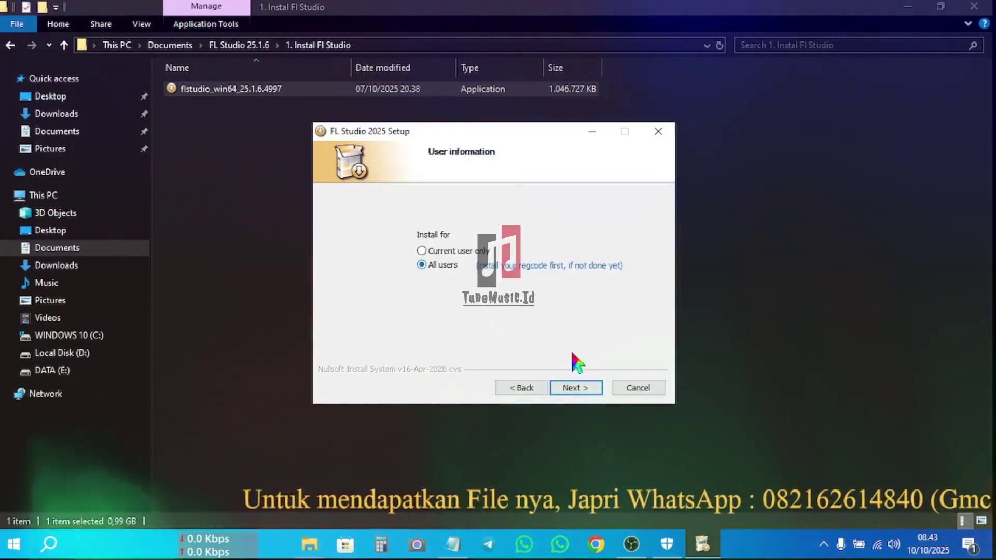
Install for all users with the preselected components into C:\Program Files\Image-Line\FL Studio 2025, with 64bit VST plugins in C:\Program Files\Common Files\VST2.
click(583, 390)
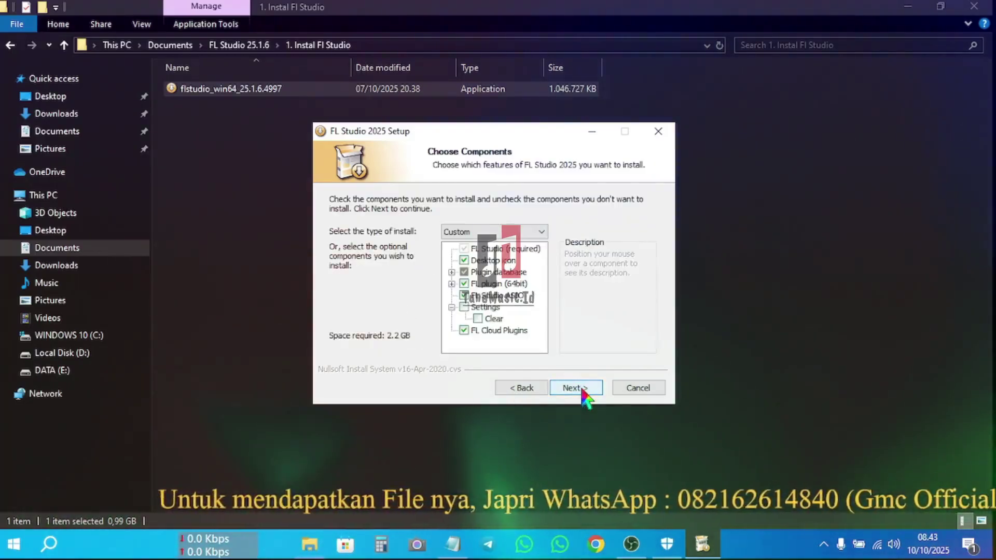
click(577, 388)
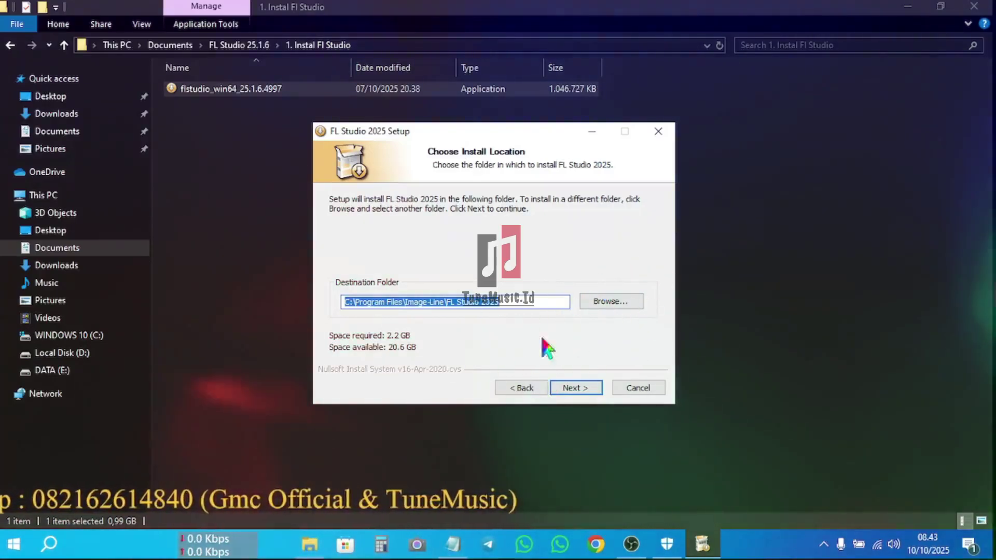
click(568, 397)
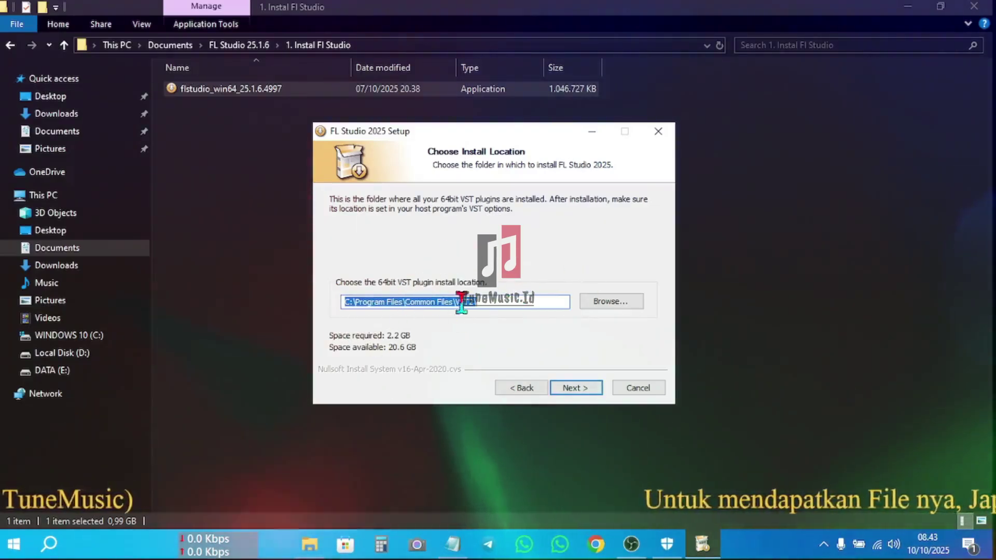
click(567, 387)
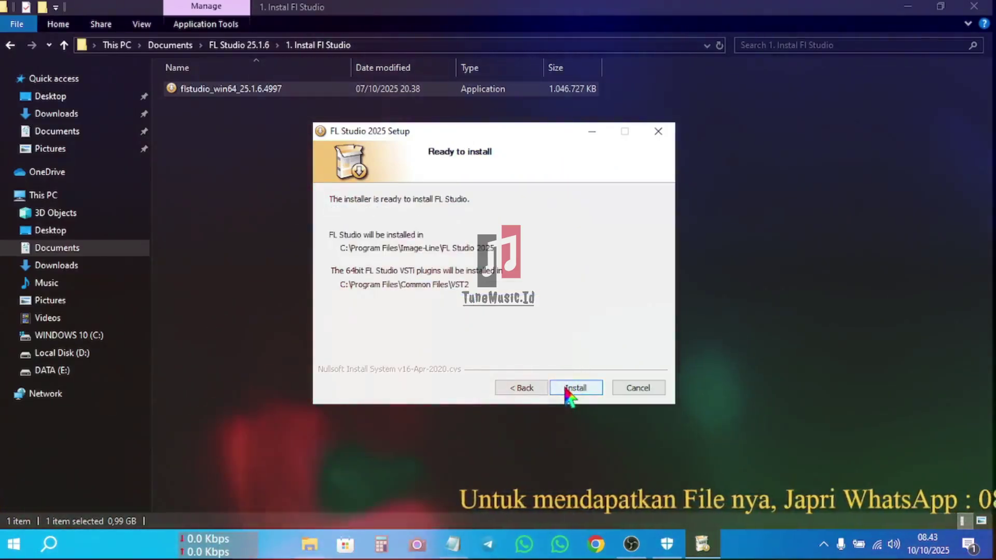
click(568, 389)
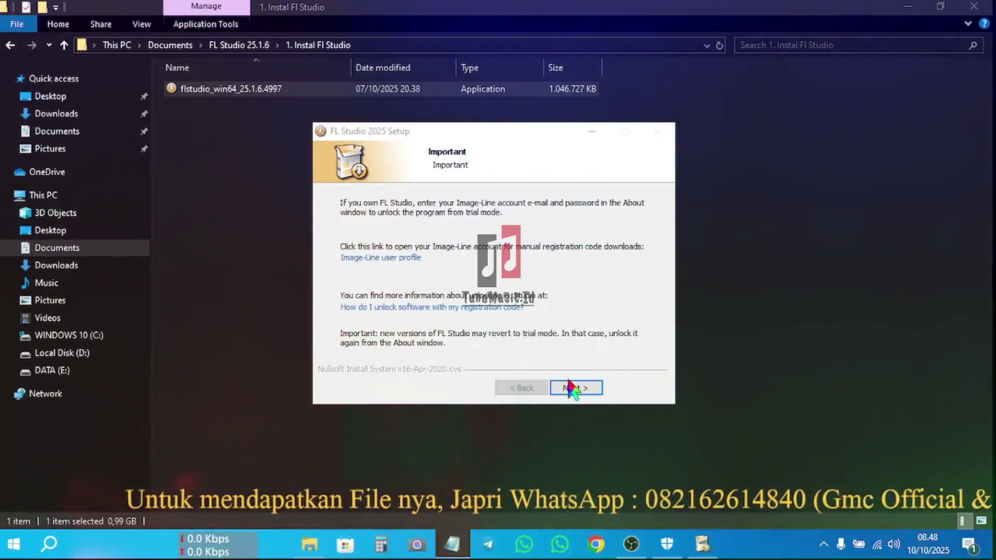
Continue past the Important notice page and finish the FL Studio 2025 setup.
click(578, 391)
click(579, 391)
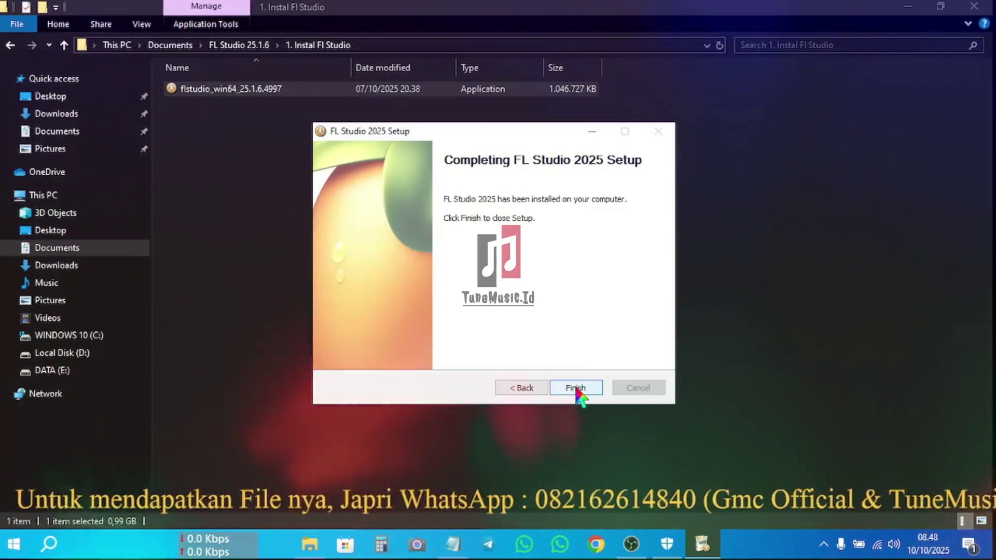
click(578, 390)
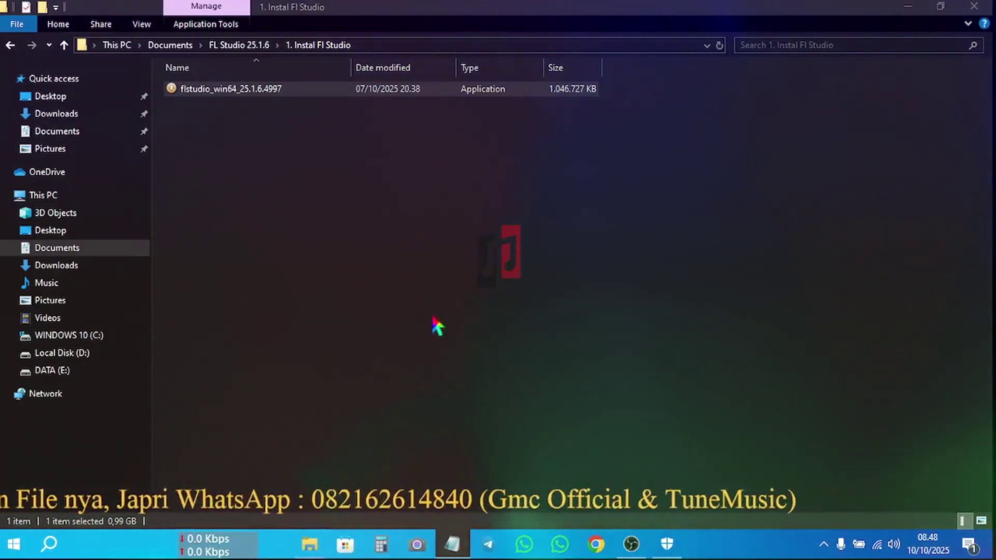
Copy FL64 (scaled), FL64 and FLEngine_x64.dll from the 2. FL_Studio_25.1.6.4997_rev.1-WD folder and open a second file window.
click(234, 46)
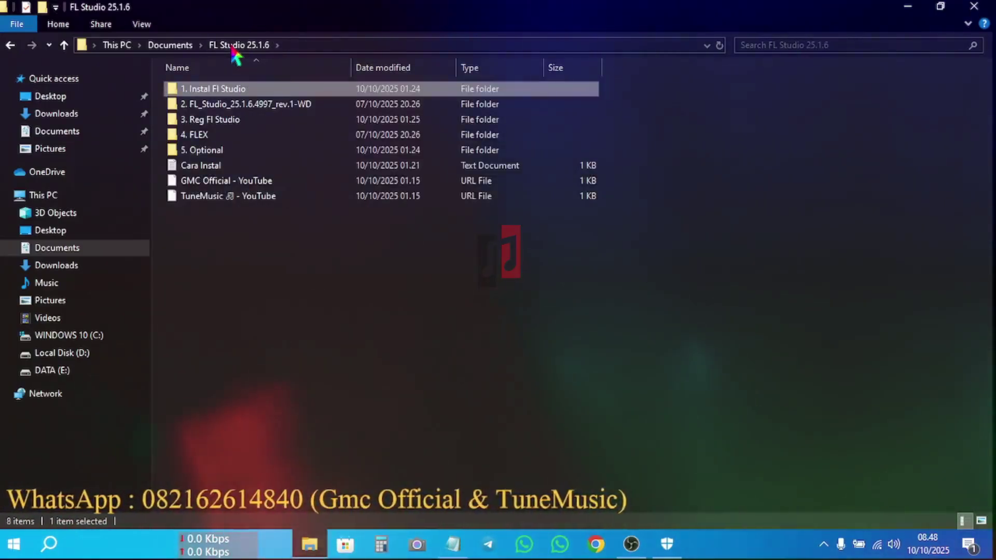
click(300, 312)
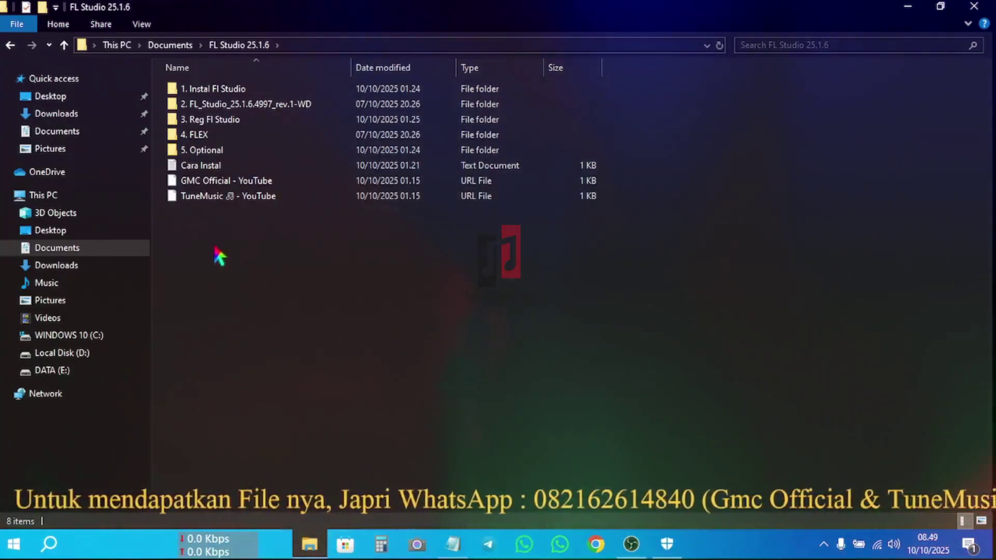
mouse_move(263, 112)
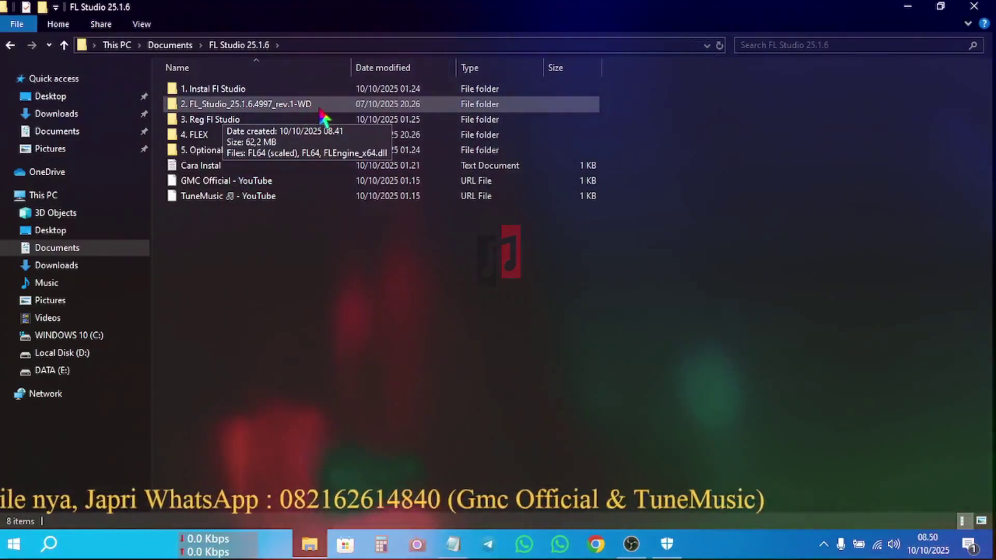
double_click(320, 106)
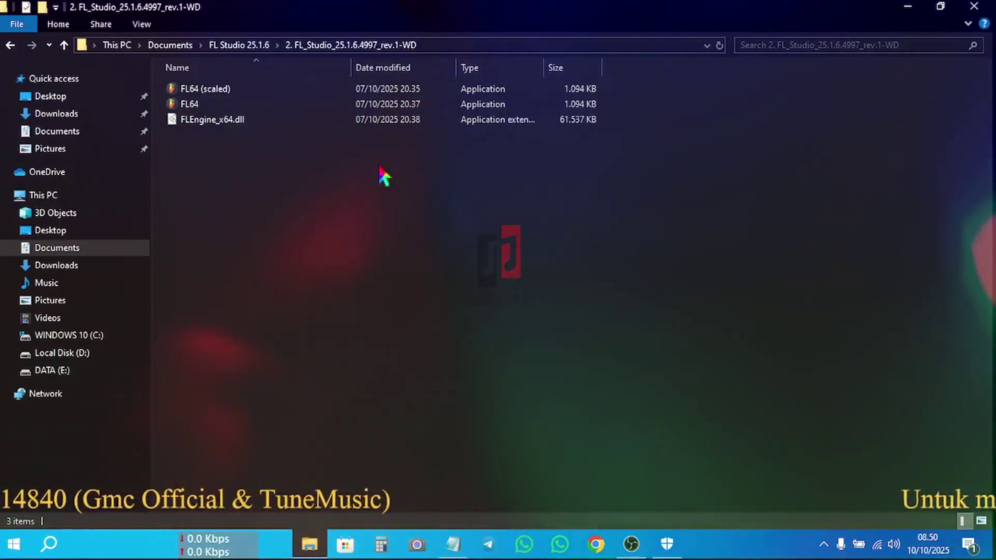
key(ctrl+a)
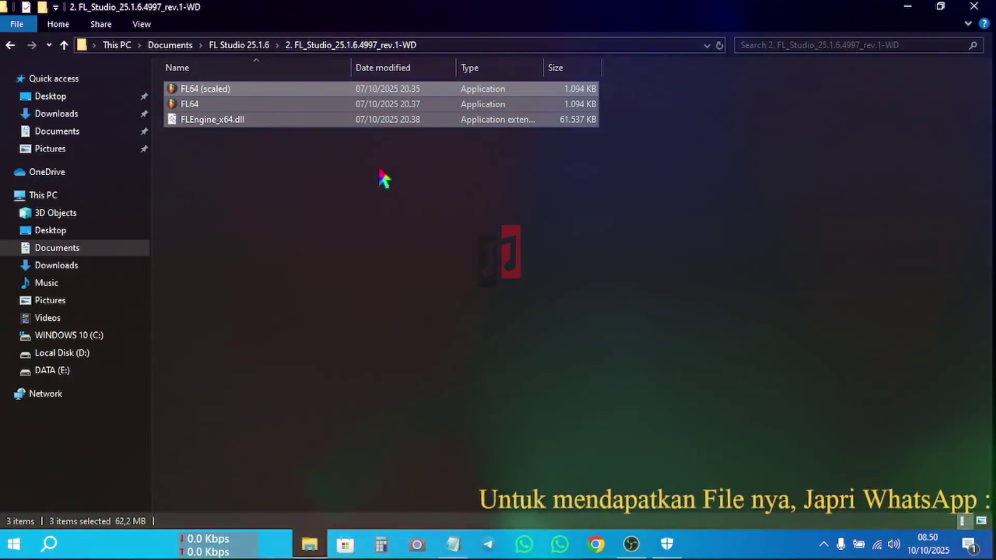
key(ctrl+n)
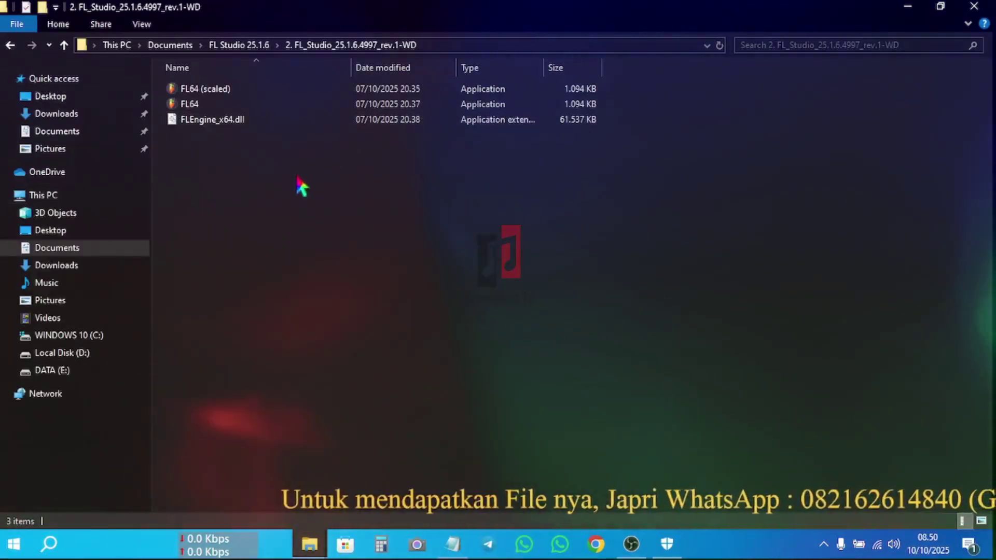
Browse to C:\Program Files\Image-Line\FL Studio 2025 in the second file window.
click(111, 336)
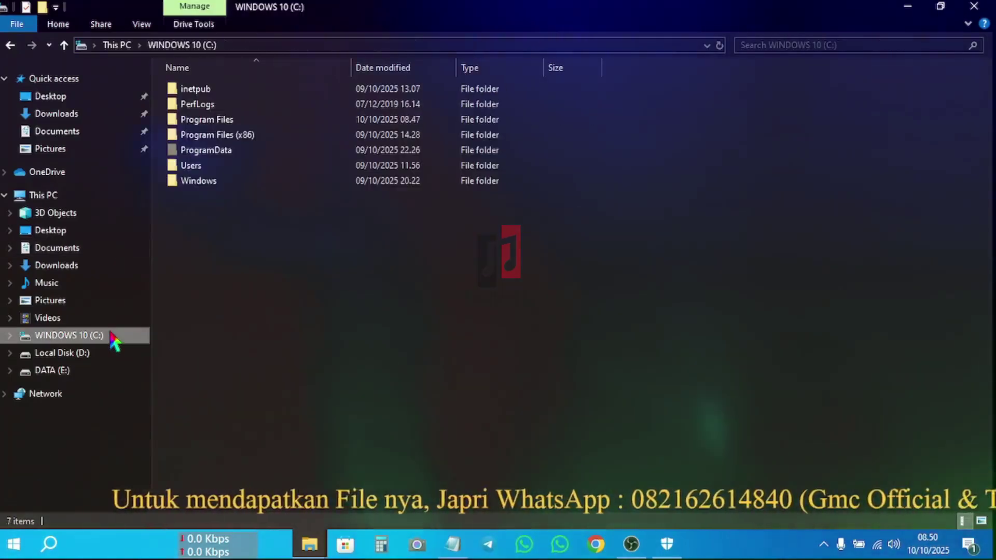
double_click(210, 120)
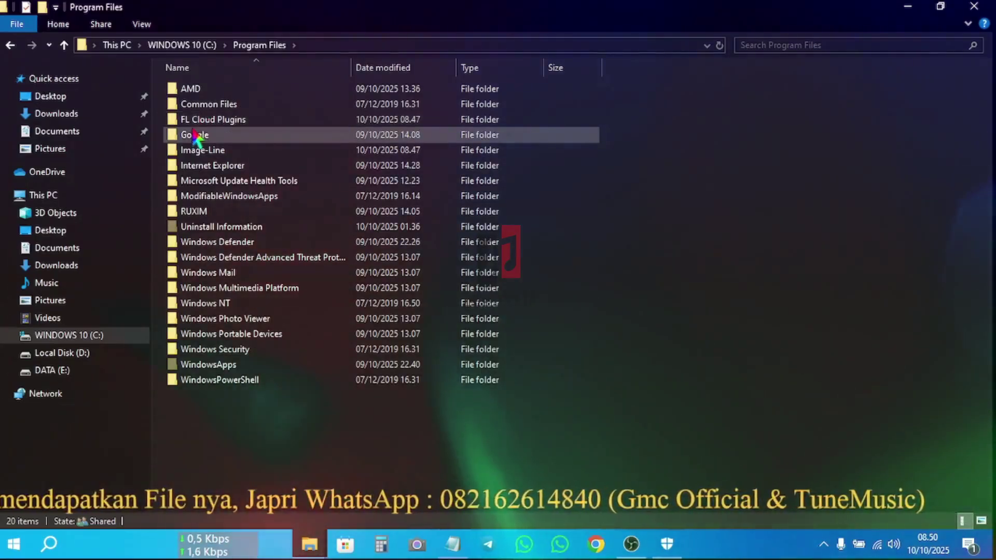
double_click(189, 153)
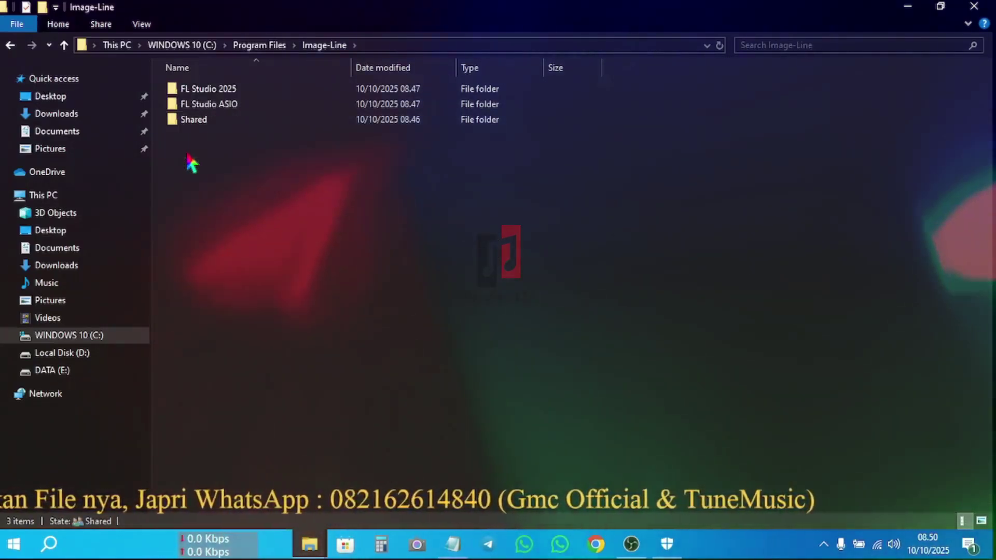
click(216, 90)
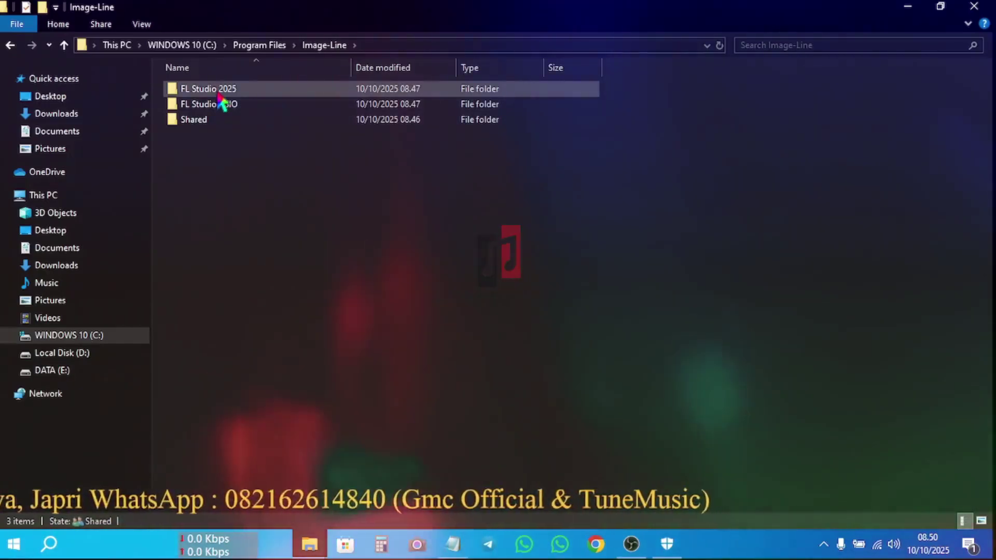
double_click(217, 93)
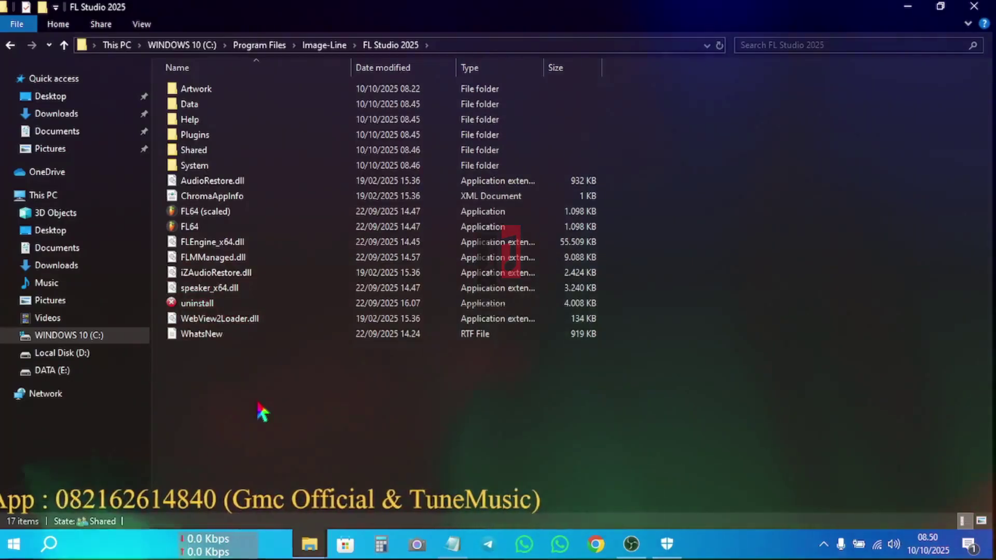
Paste the copied files into FL Studio 2025, replacing the existing ones with administrator permission, and close that window.
key(ctrl+v)
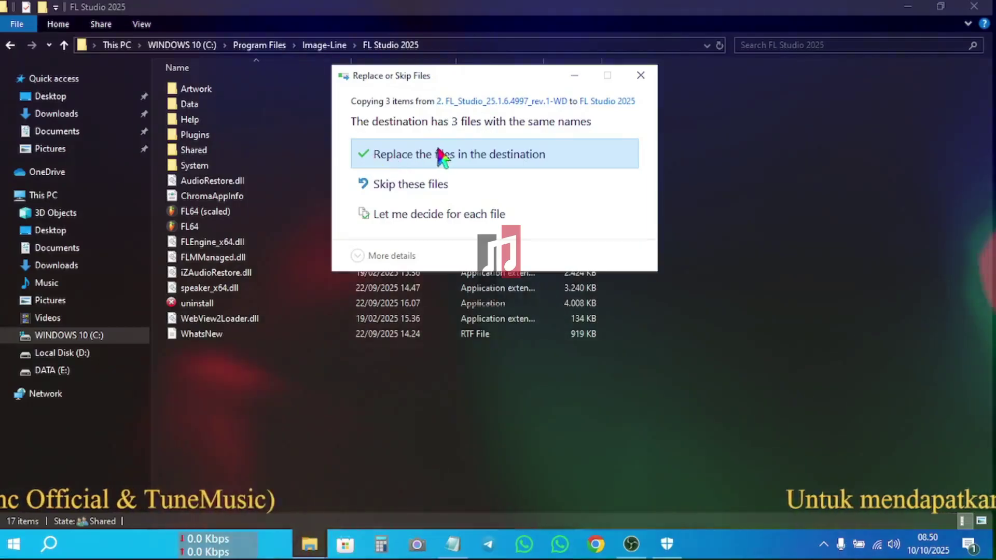
click(406, 162)
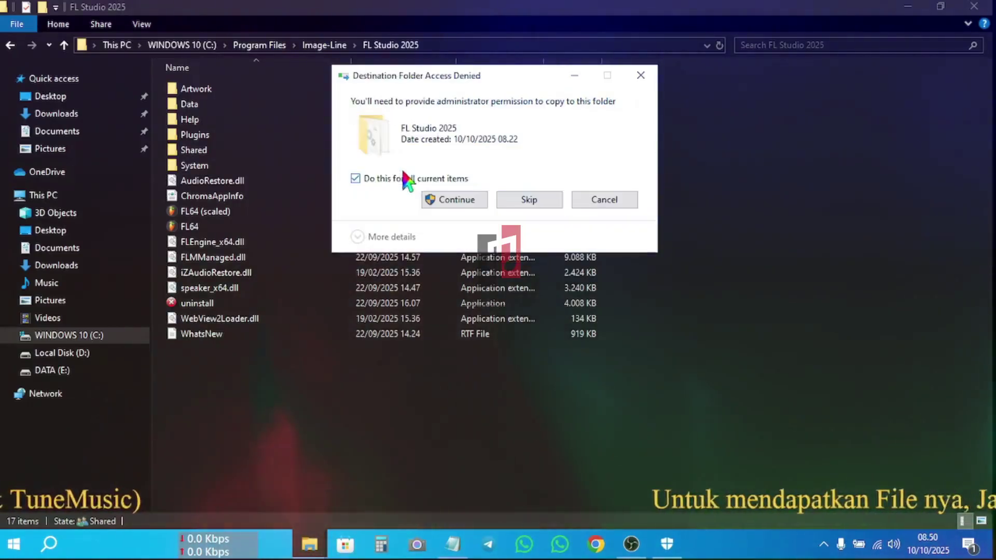
click(456, 200)
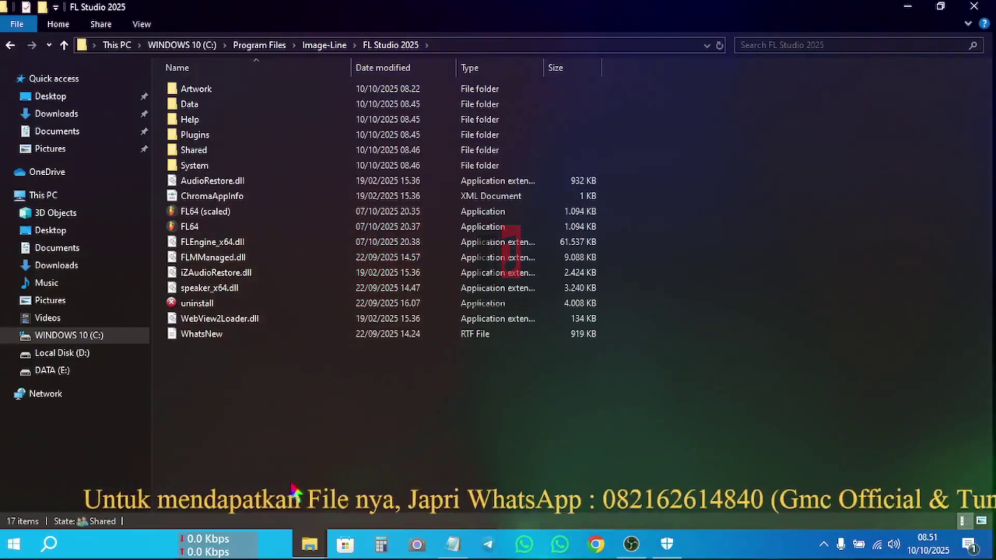
click(977, 6)
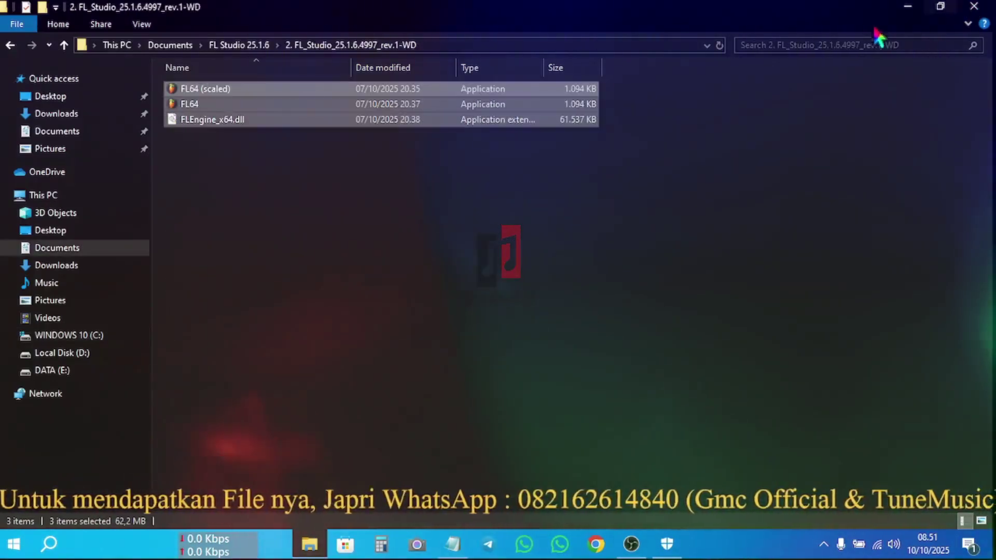
Add the 3. FL Studio 25.1 registration entries from the 3. Reg Fl Studio folder to the Windows registry.
click(257, 48)
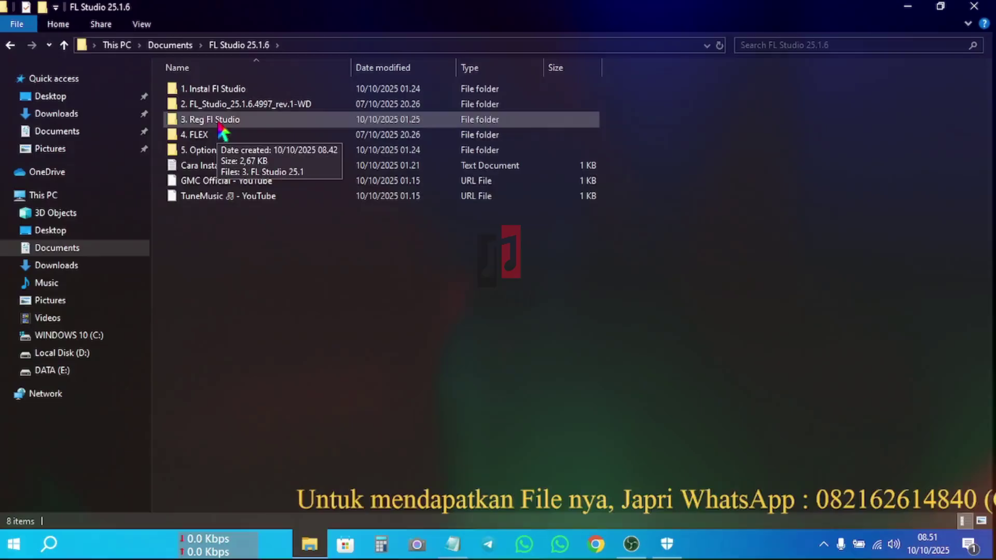
click(222, 125)
double_click(225, 130)
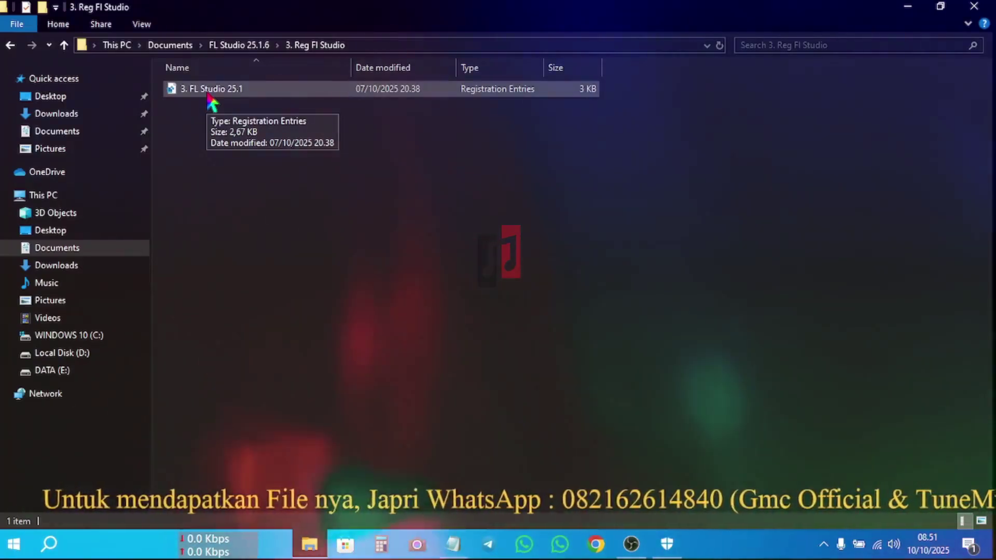
click(213, 102)
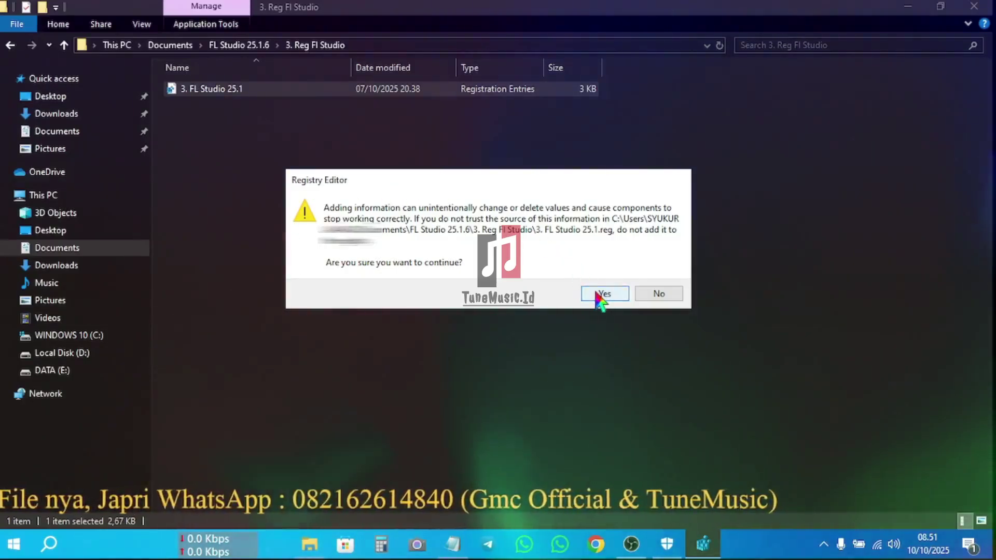
click(603, 294)
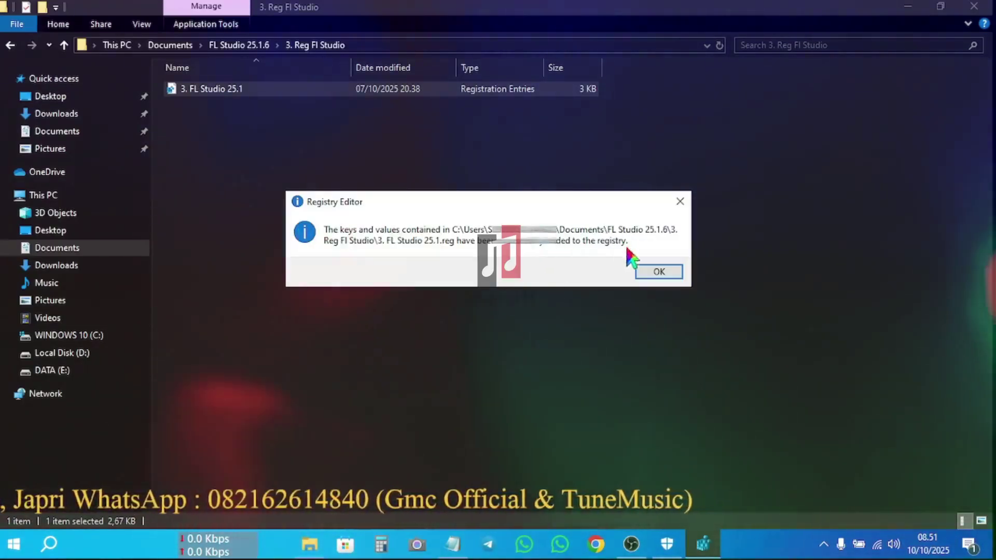
click(653, 274)
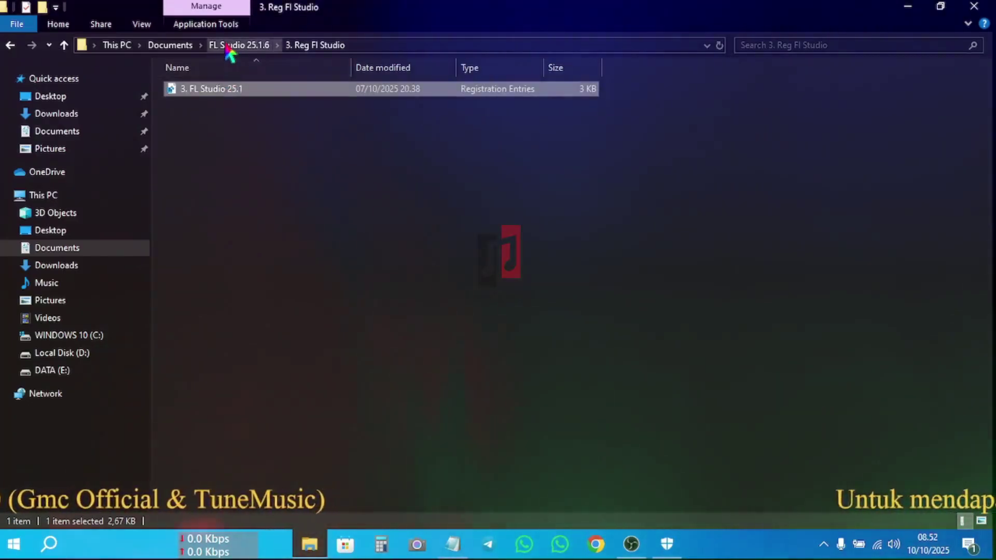
Copy engine_x64.dll from the 4. FLEX folder of the extracted FL Studio 25.1.6 folder and open a second file window.
click(236, 46)
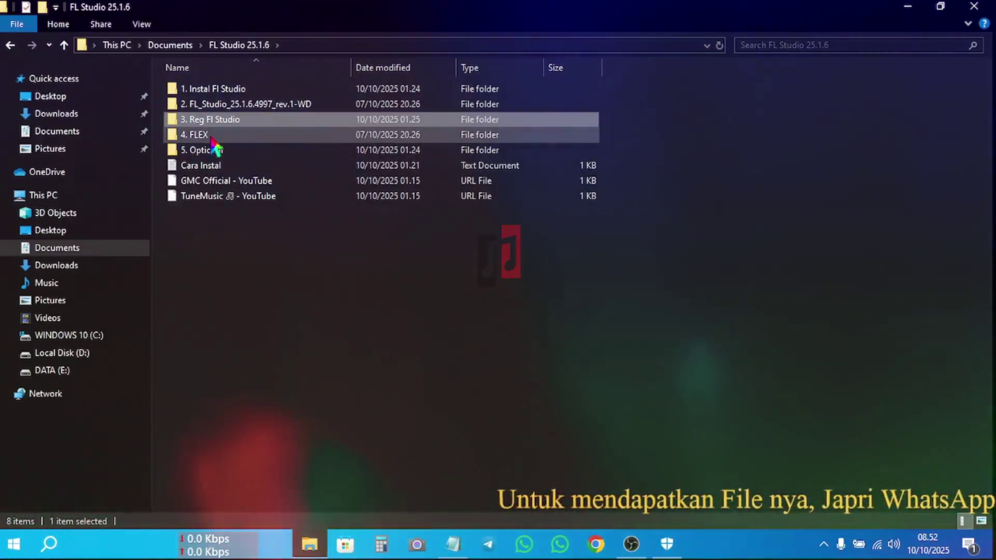
double_click(197, 134)
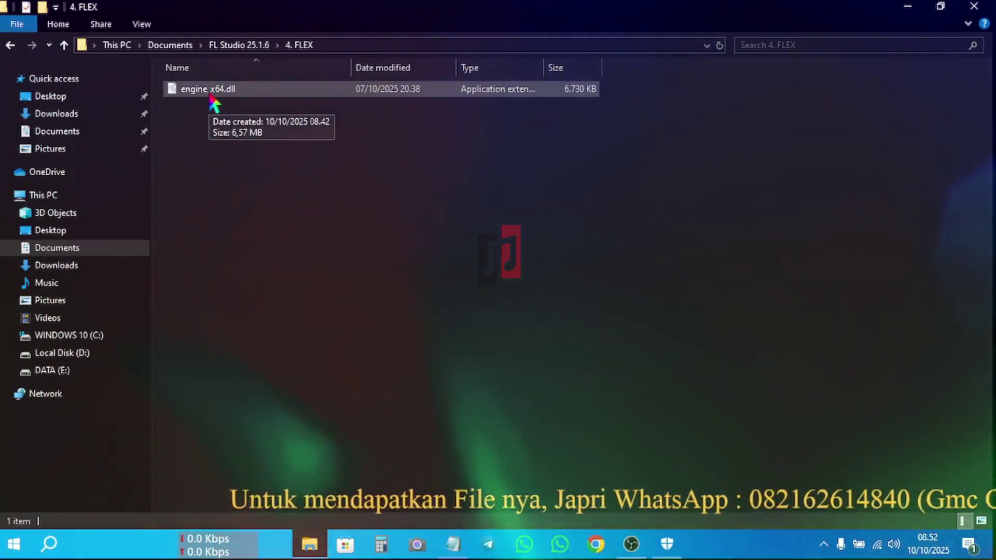
click(210, 97)
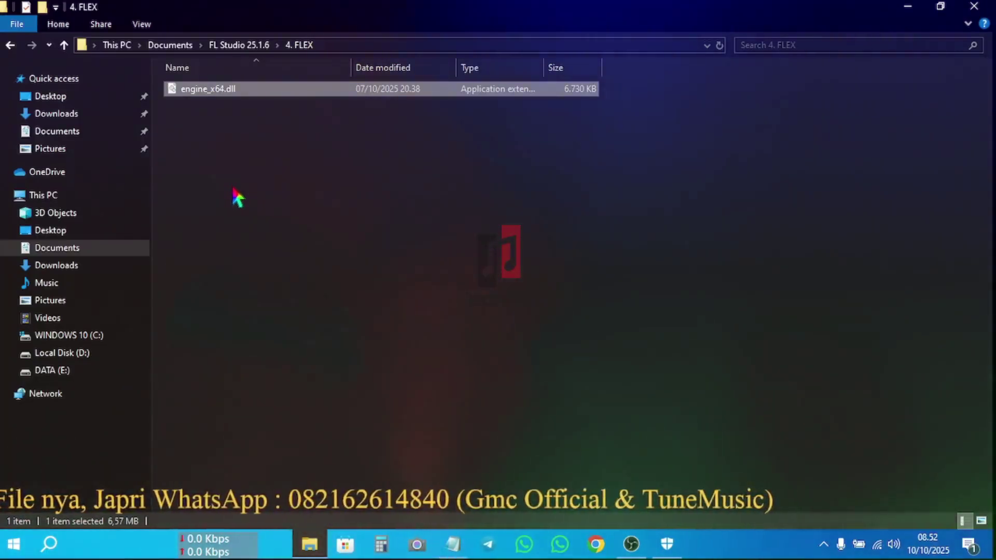
click(234, 191)
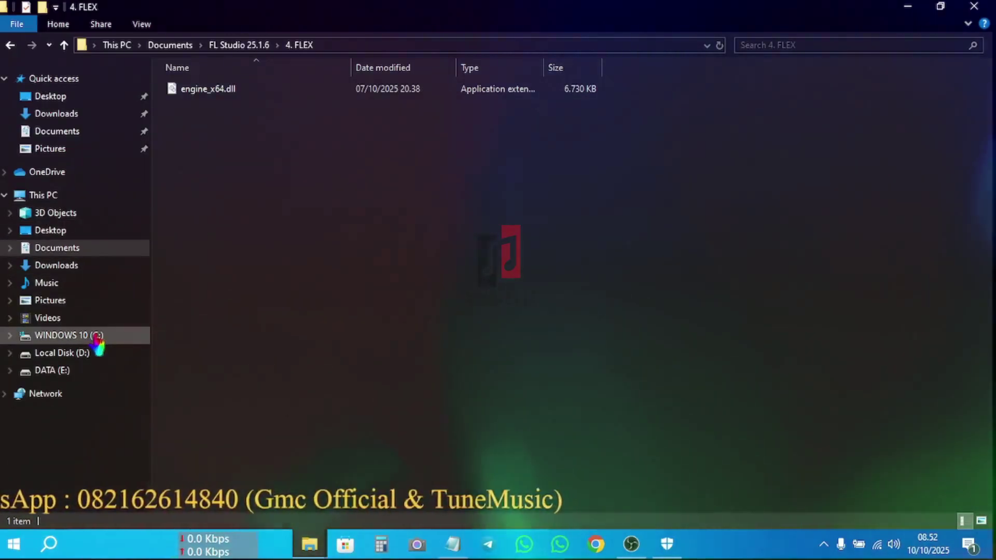
Browse to C:\Program Files\Image-Line\FL Studio 2025\Plugins\Fruity\Generators\FLEX in the second file window.
click(97, 337)
double_click(220, 122)
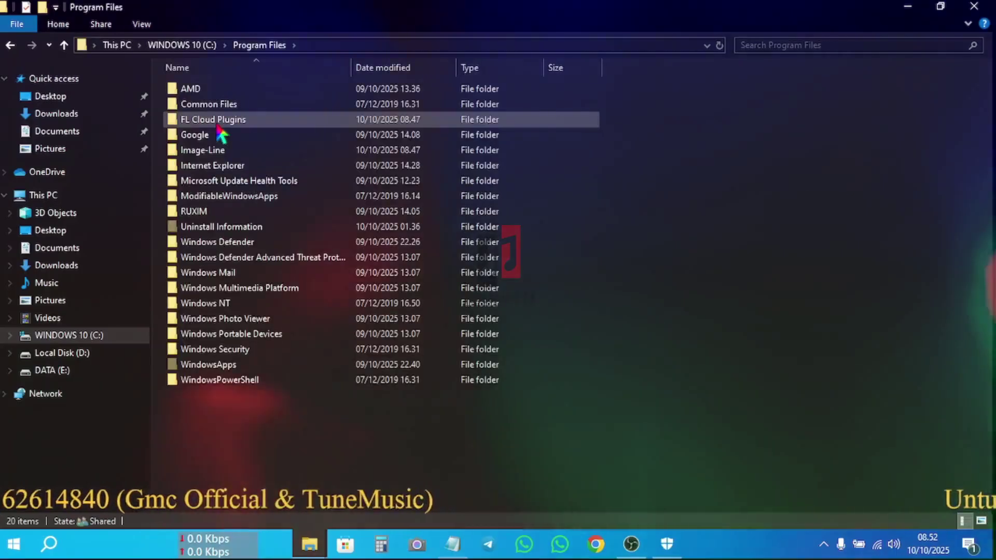
double_click(219, 152)
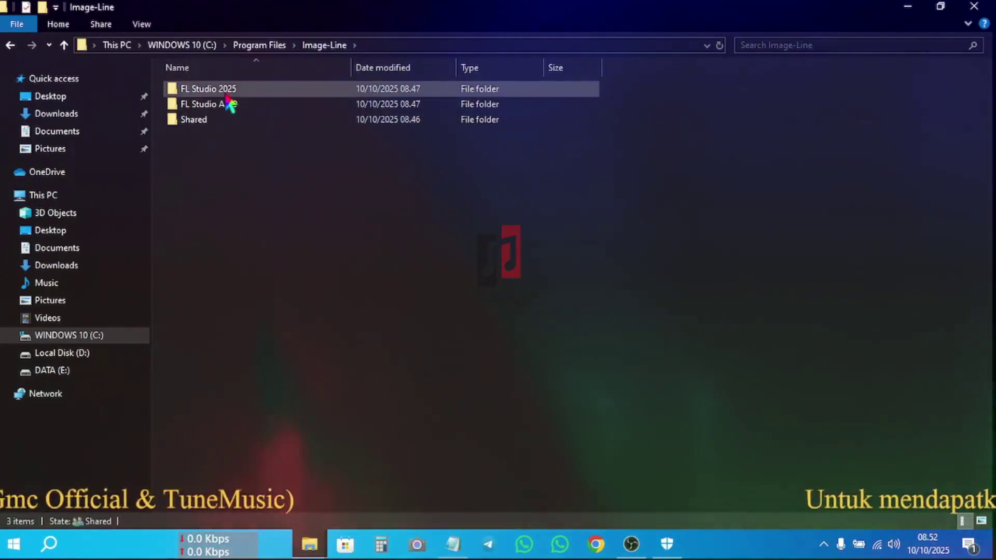
double_click(225, 94)
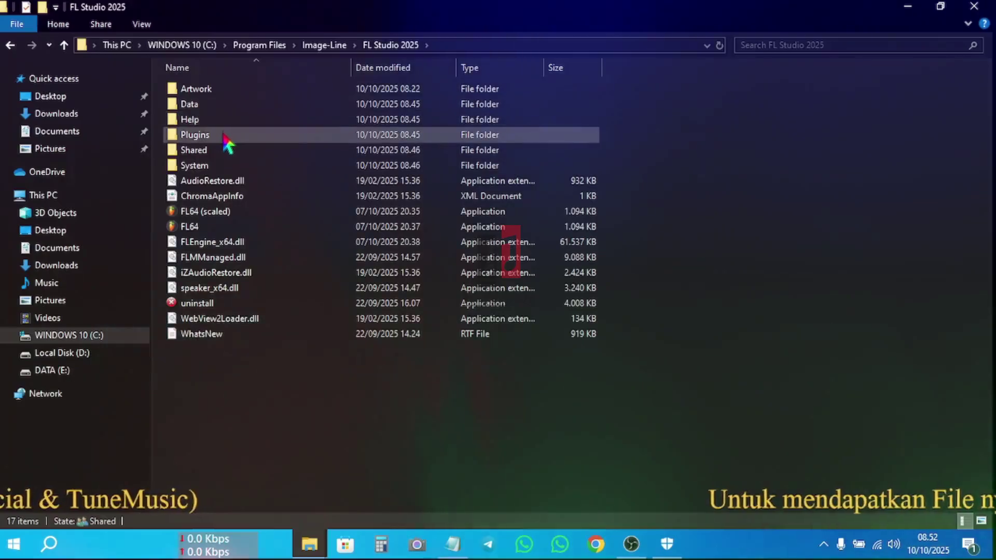
double_click(224, 135)
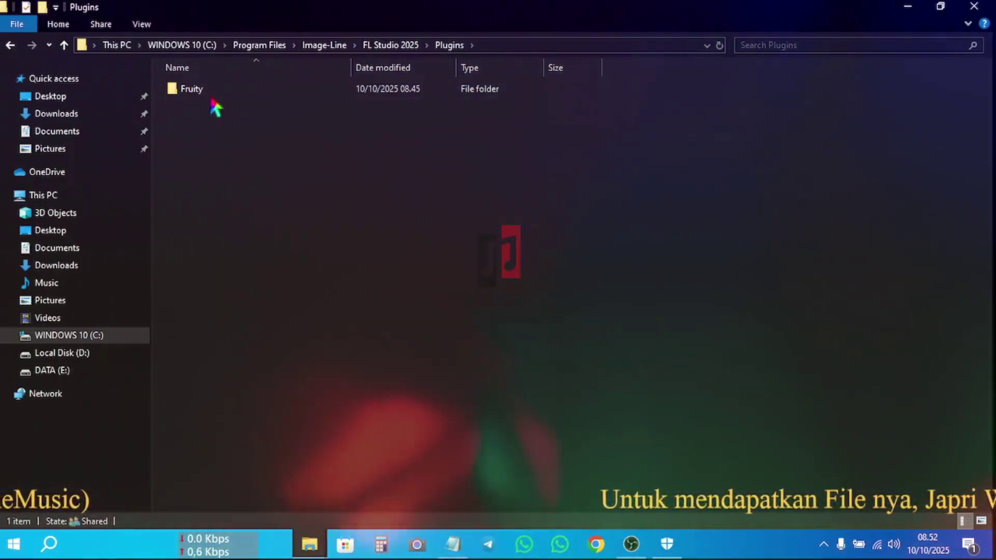
double_click(237, 89)
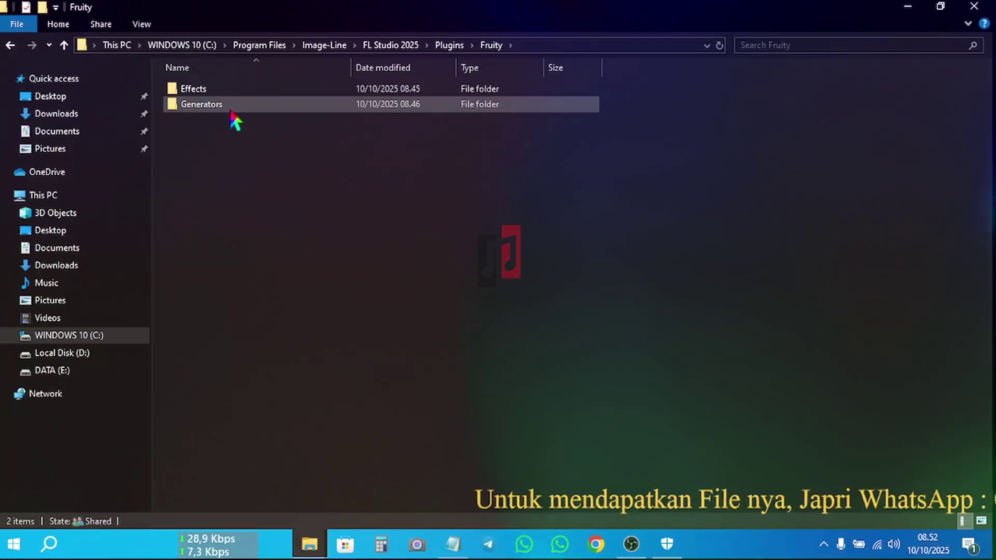
double_click(231, 110)
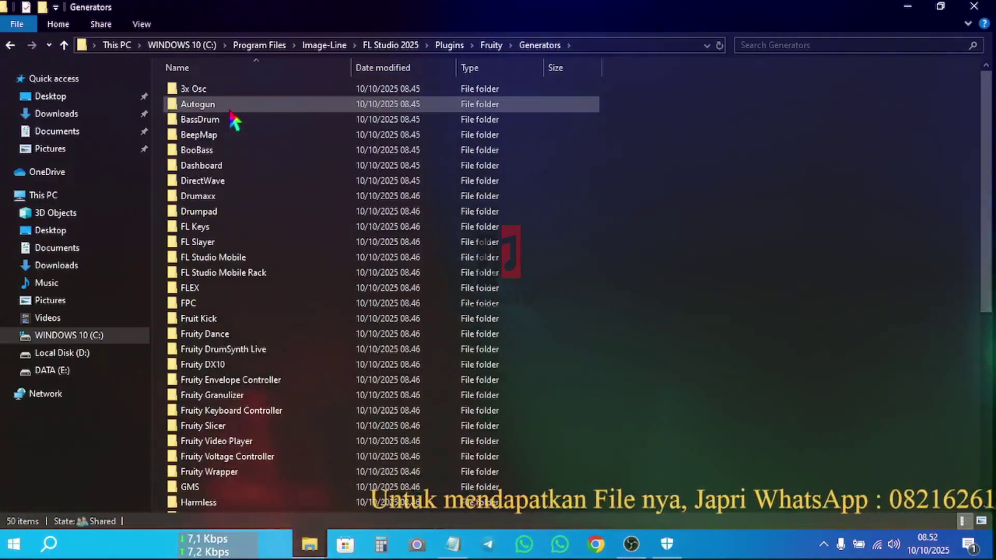
double_click(227, 282)
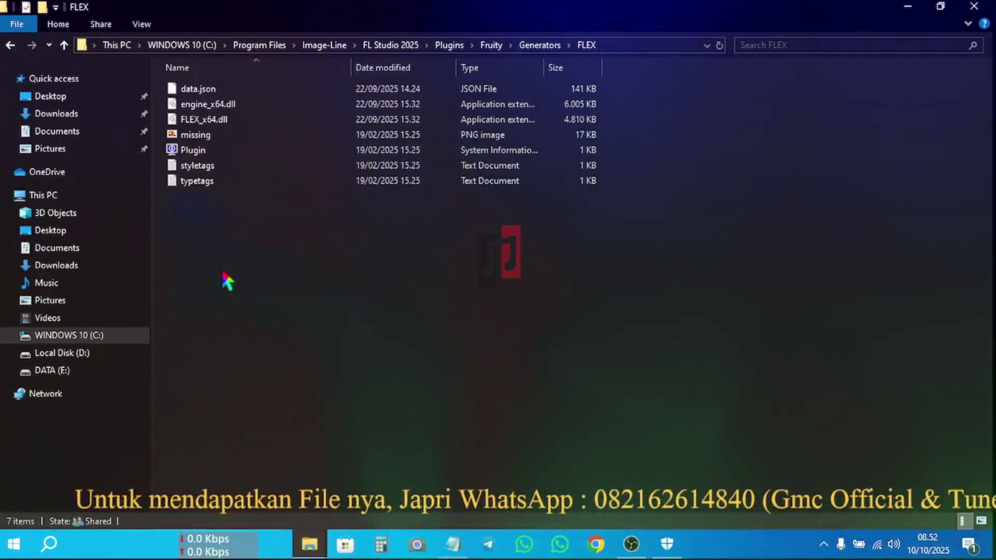
Paste engine_x64.dll into the FLEX plugin folder, replacing the existing file with administrator permission, and close that window.
key(ctrl+v)
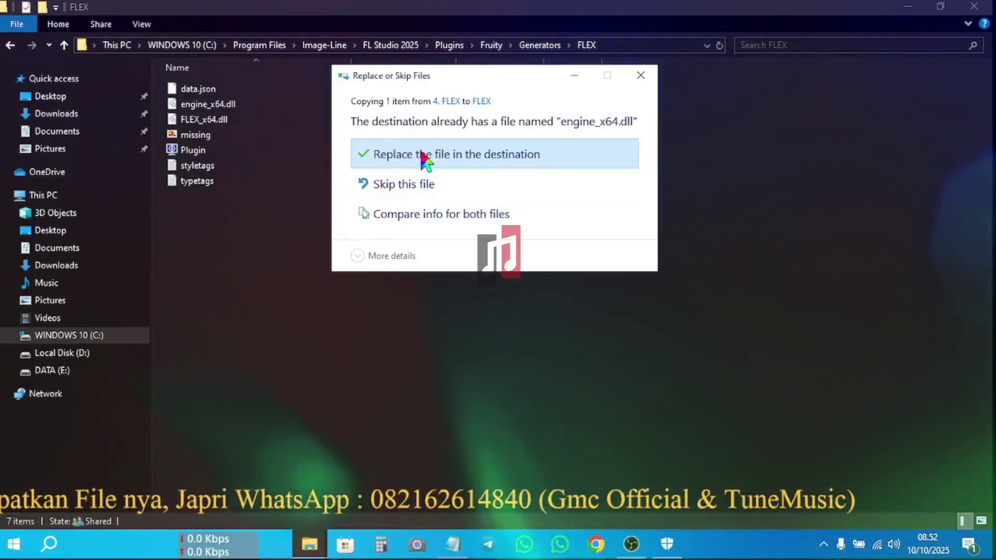
click(421, 156)
click(440, 175)
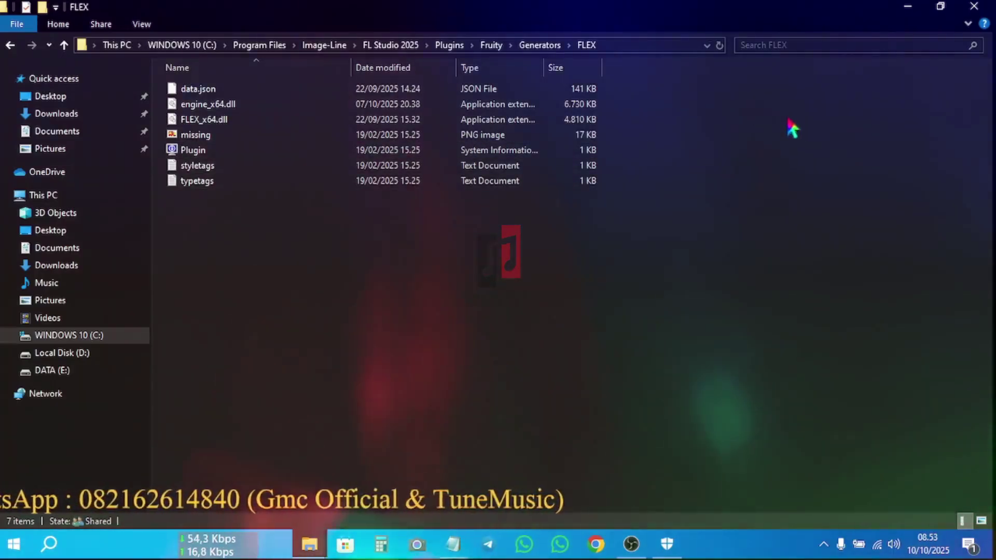
click(970, 9)
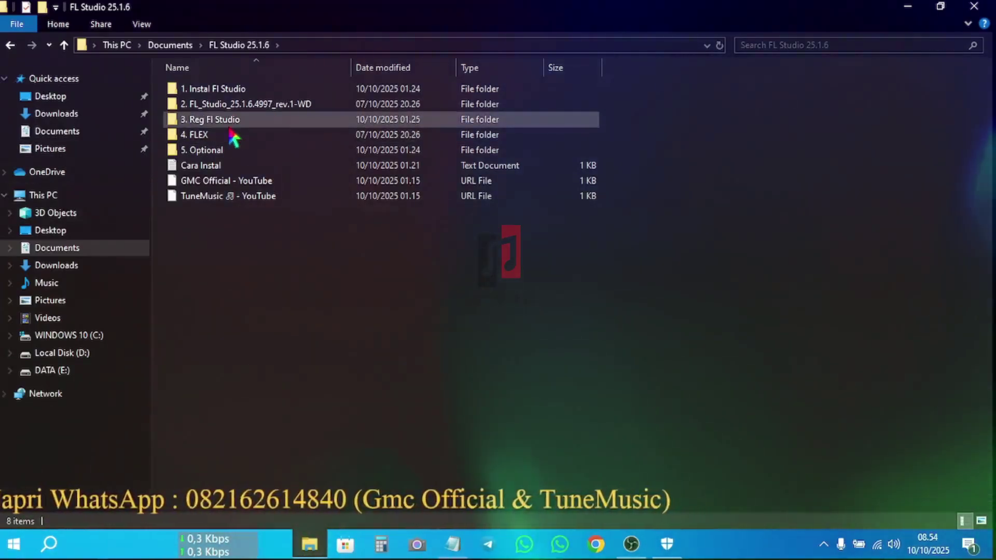
Read the Instal Folder note in the 2 Addons folder of 5. Optional and close it.
click(215, 152)
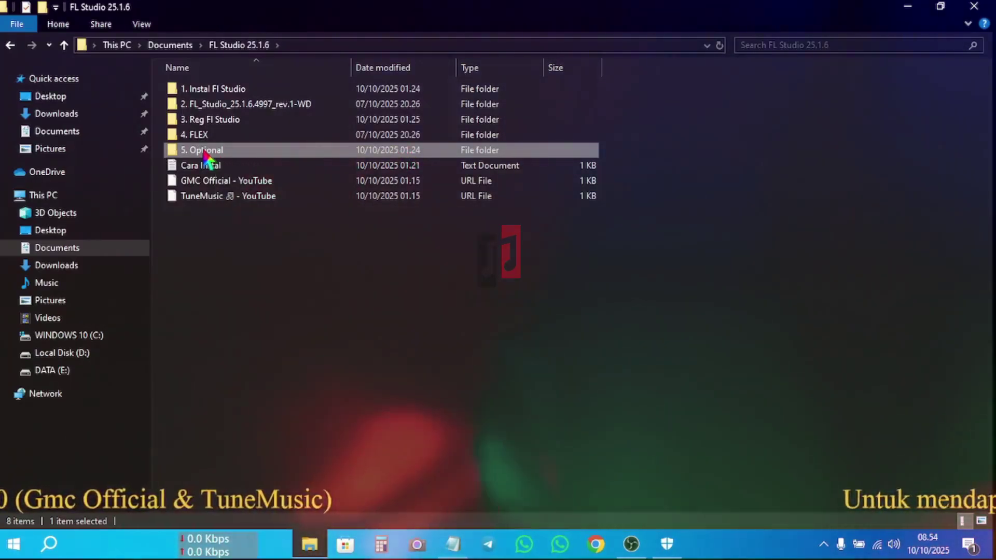
double_click(205, 152)
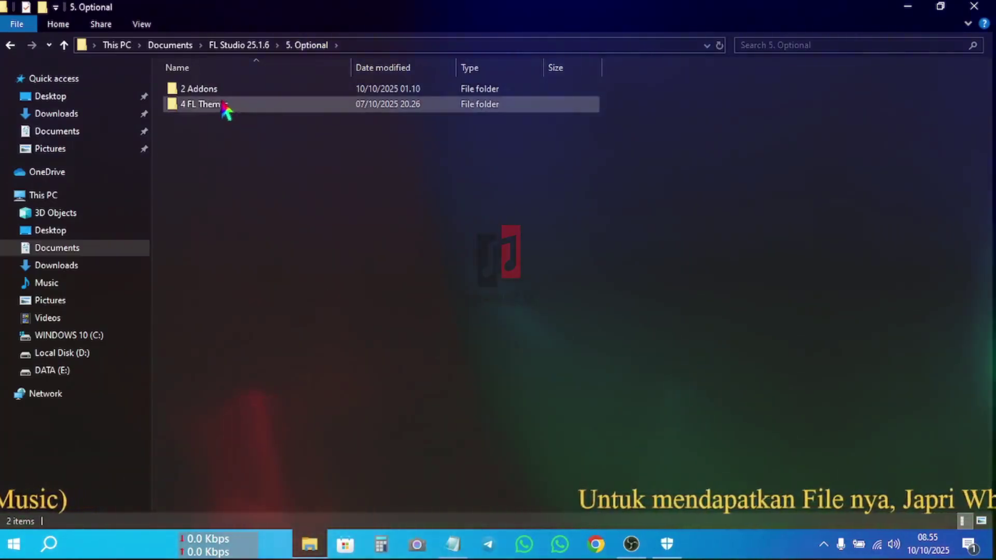
double_click(222, 90)
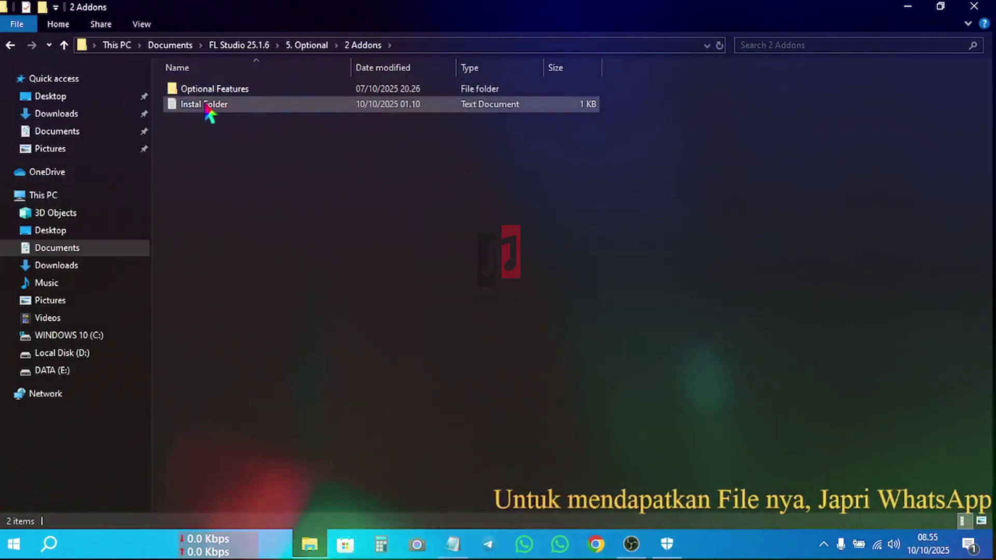
double_click(208, 106)
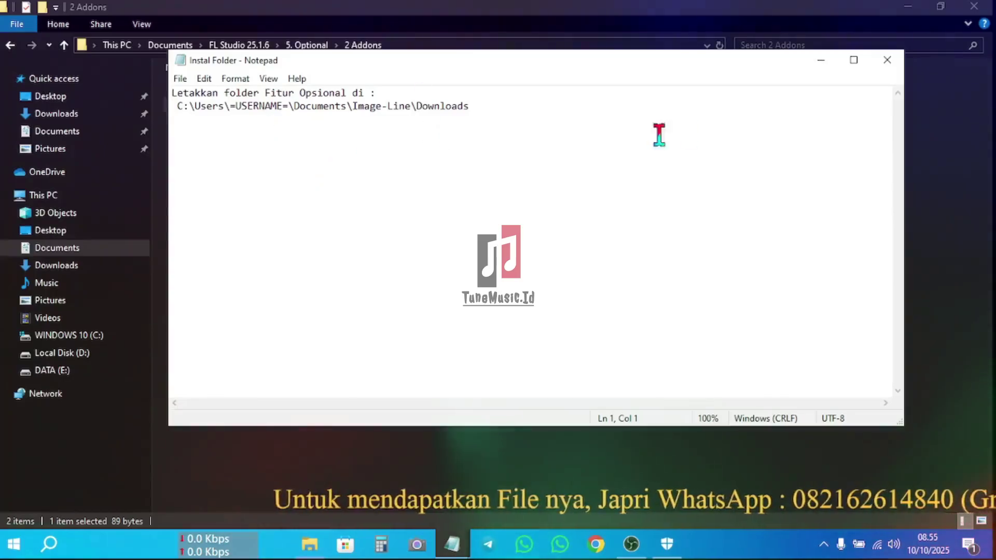
click(885, 66)
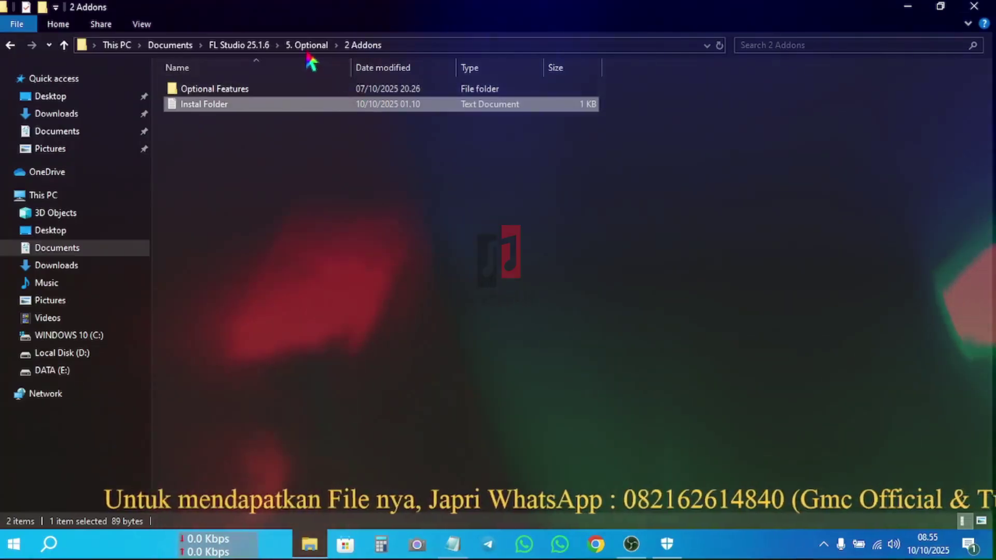
Return to the FL Studio 25.1.6 folder, close the file window and launch FL Studio 2025 from the desktop.
click(306, 45)
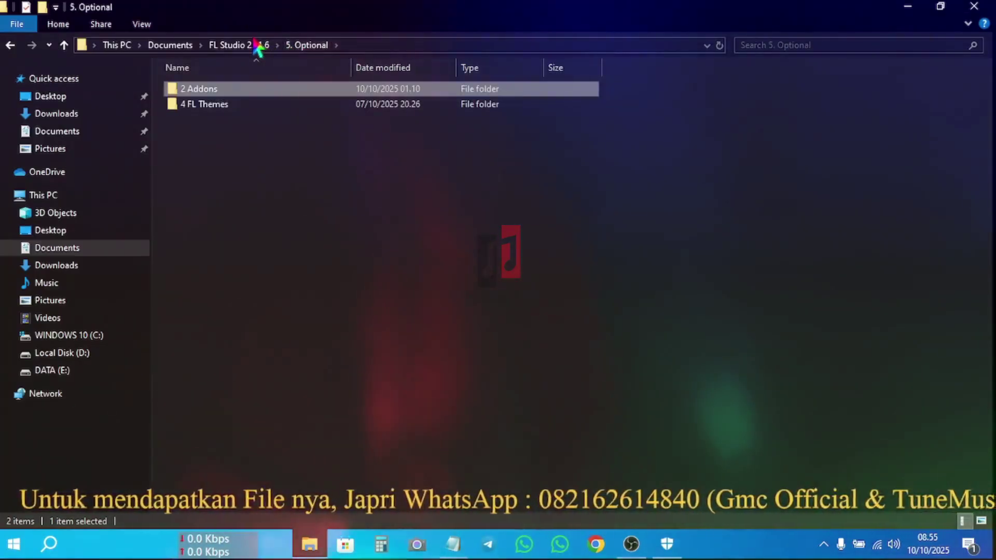
click(253, 45)
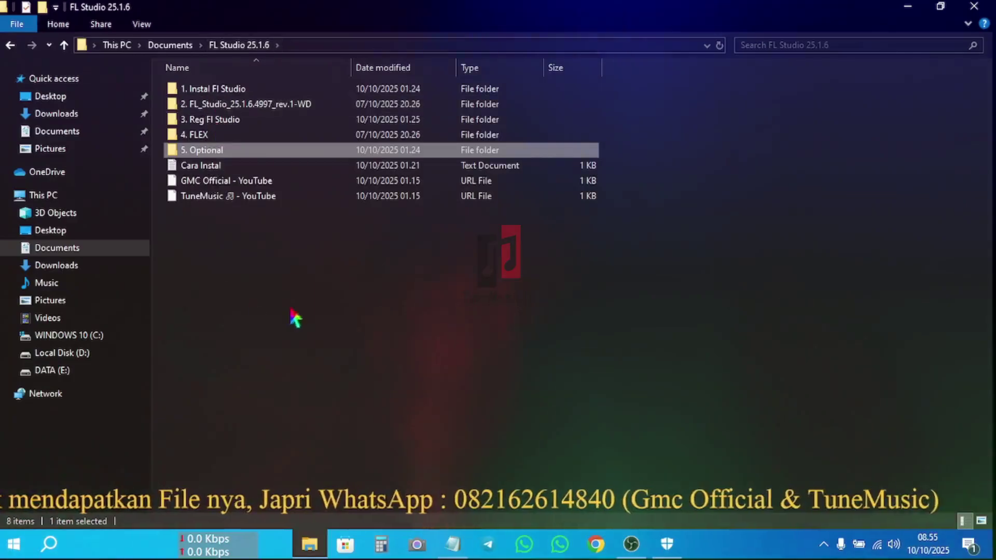
click(327, 294)
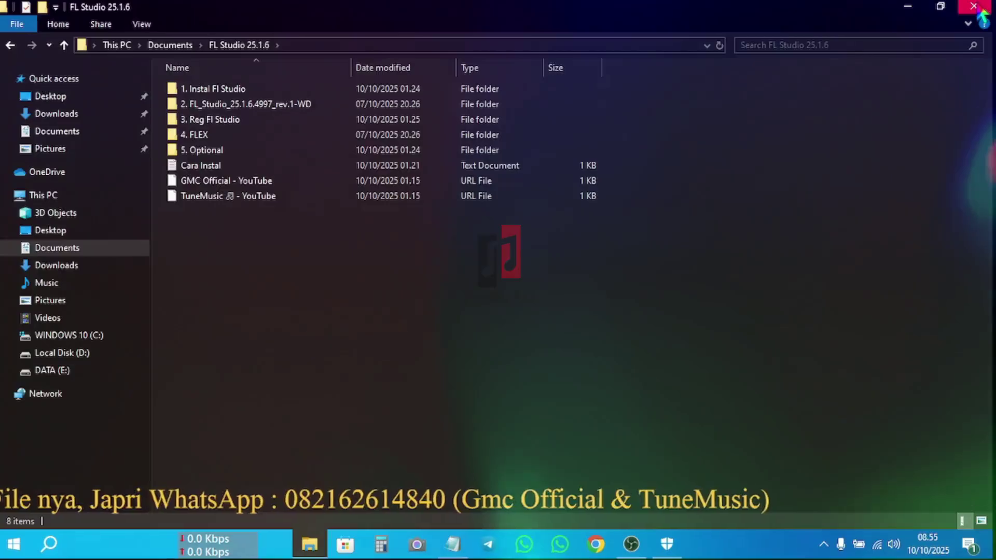
click(974, 7)
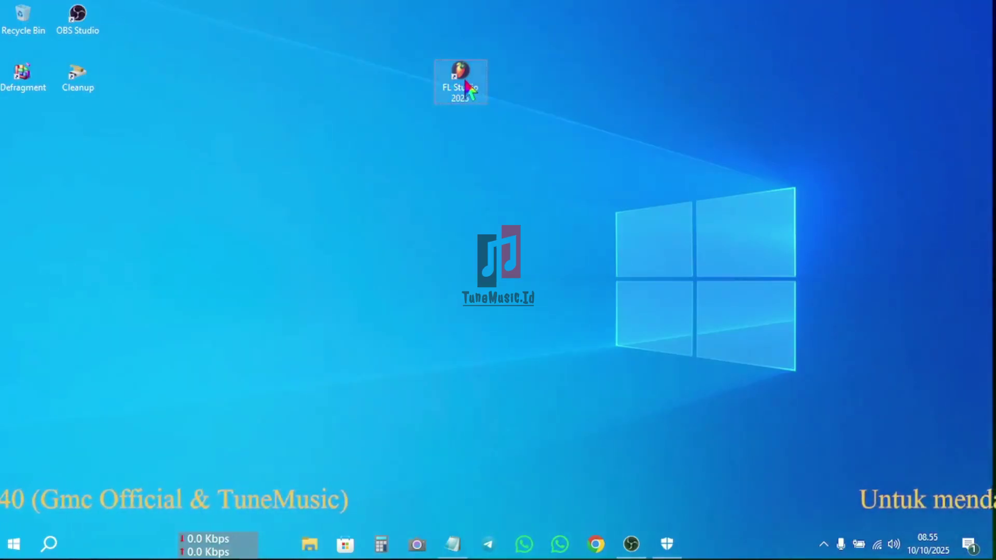
double_click(465, 86)
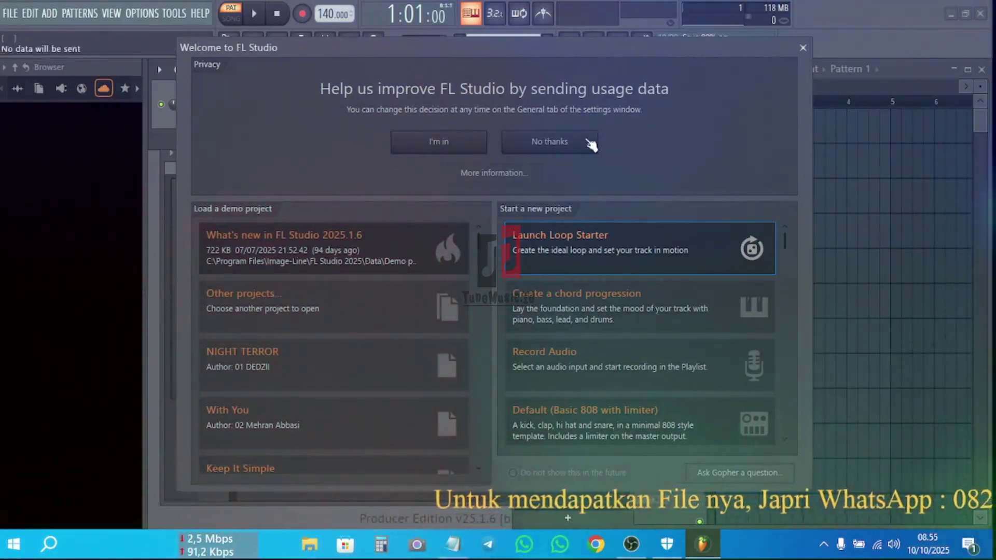
Decline sending usage data, disable the welcome window for future starts and open a project from the Empty template.
click(559, 148)
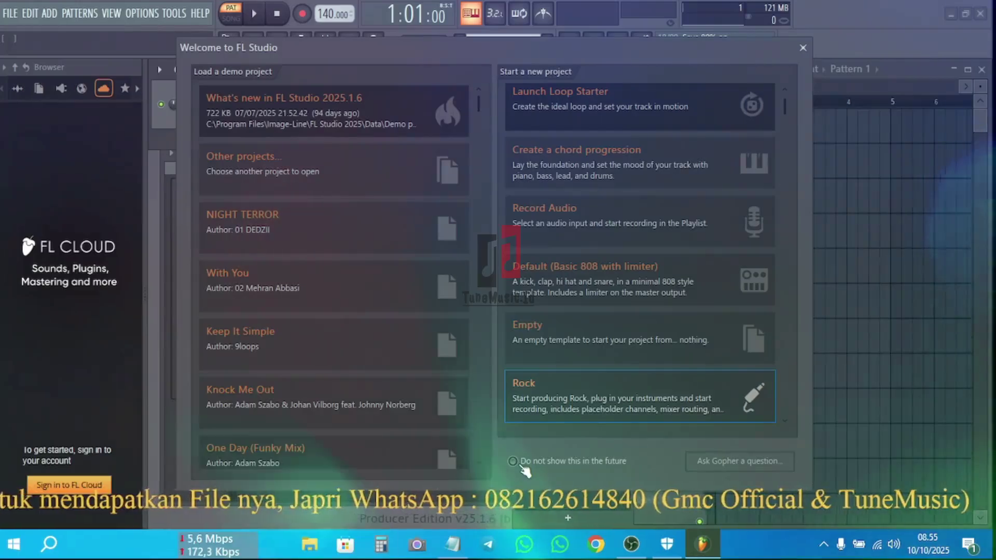
click(519, 463)
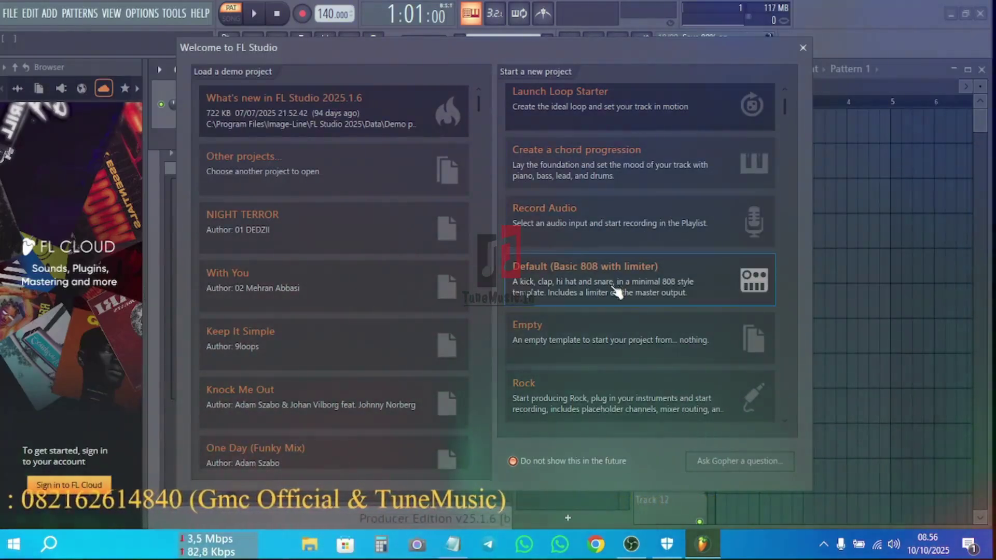
click(563, 339)
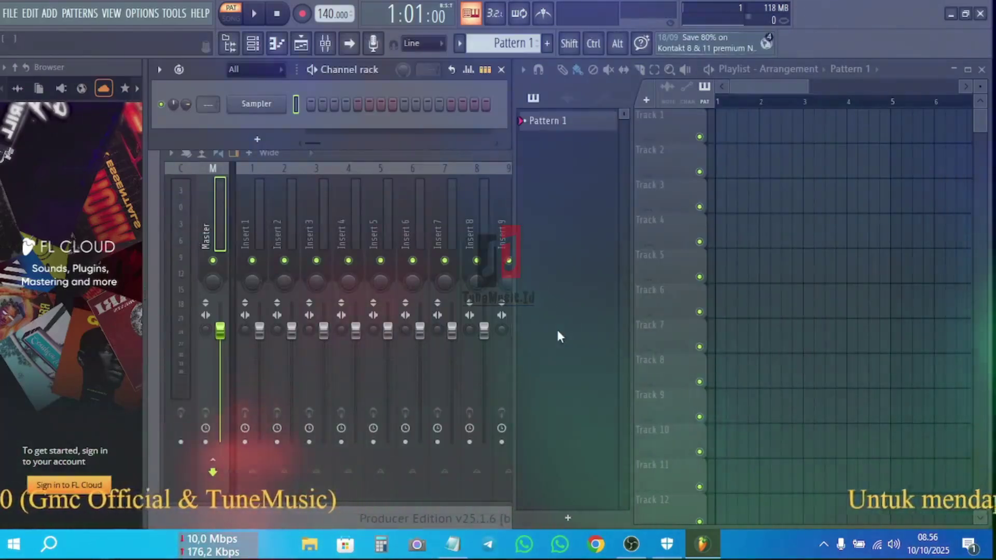
Close the Channel rack and maximize the Mixer.
click(501, 70)
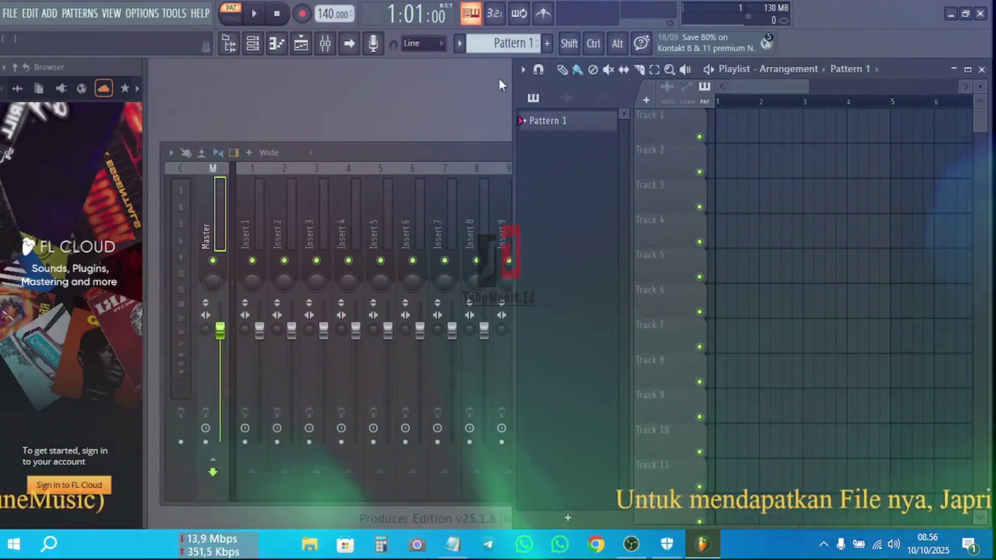
double_click(481, 151)
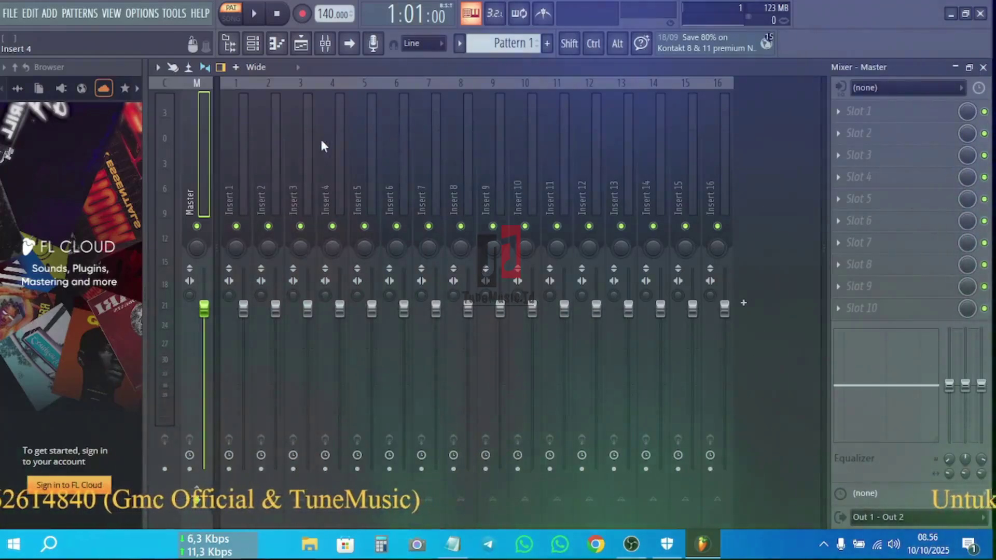
Open the unlock window from the About FL Studio page and choose to unlock with a file.
click(201, 14)
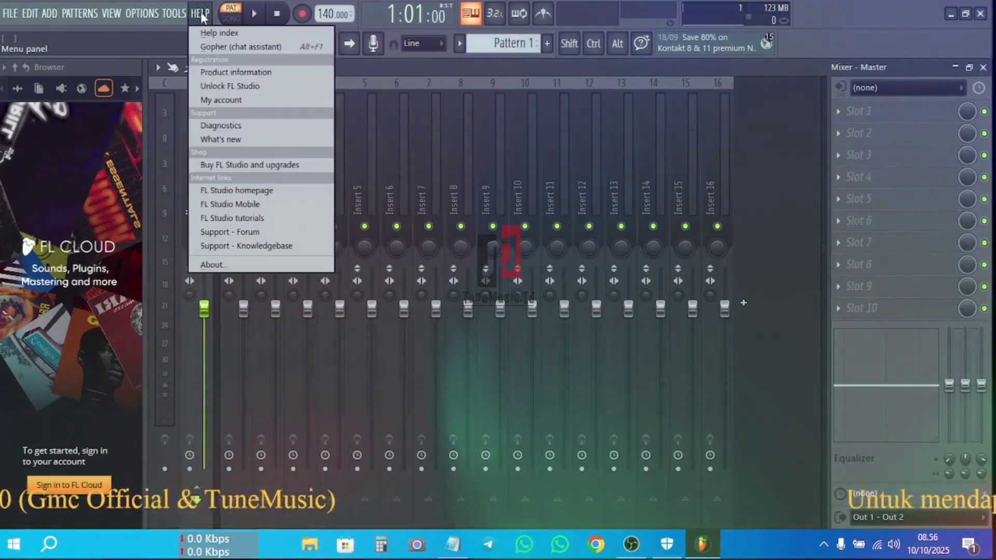
click(213, 263)
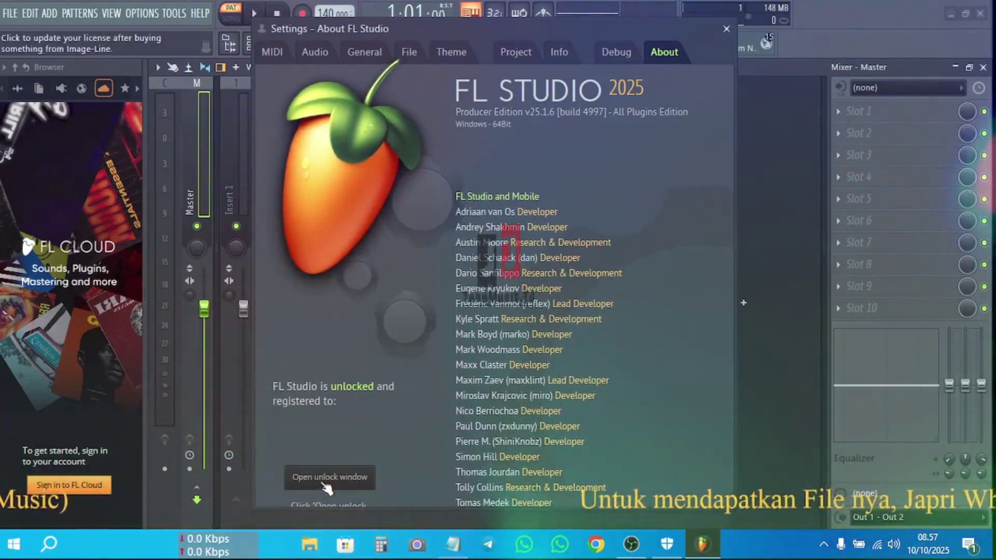
click(326, 477)
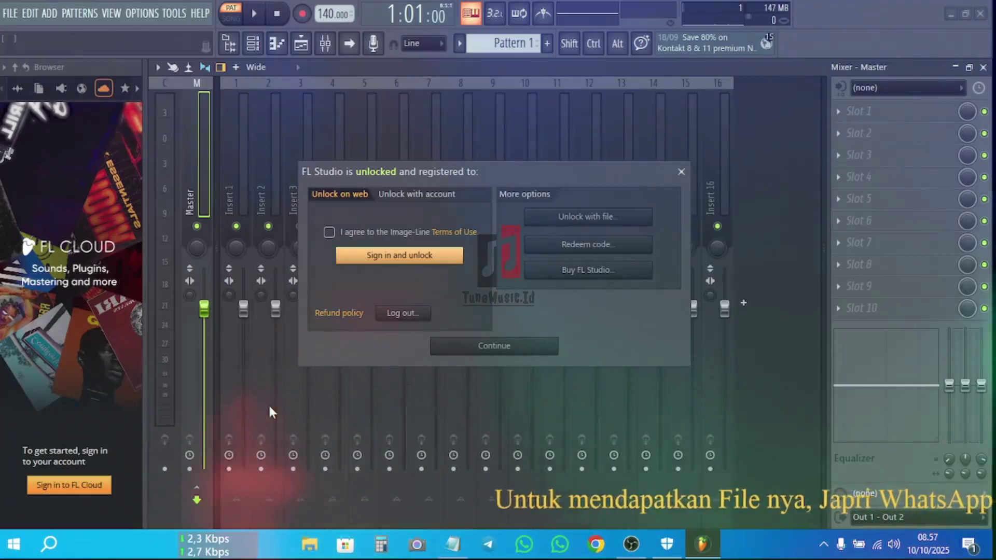
click(586, 217)
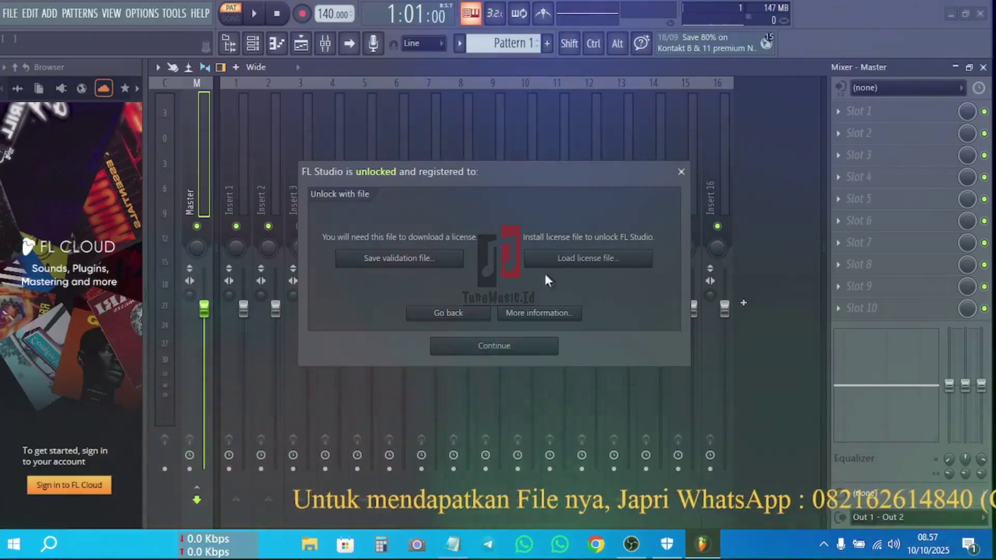
Load the license file 3. FL Studio 25.1 from Documents\FL Studio 25.1.6\3. Reg Fl Studio and restart FL Studio.
click(605, 261)
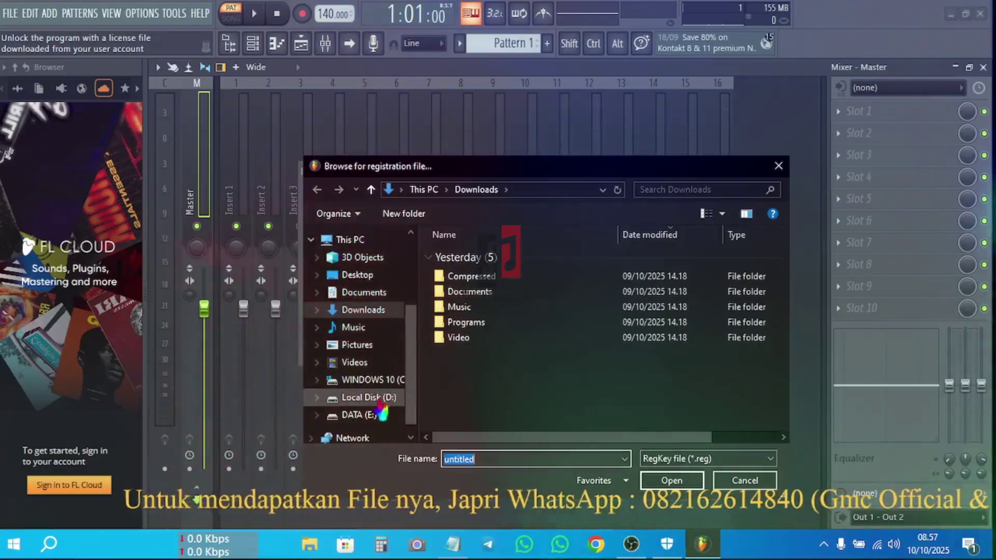
scroll(361, 357, down, 1)
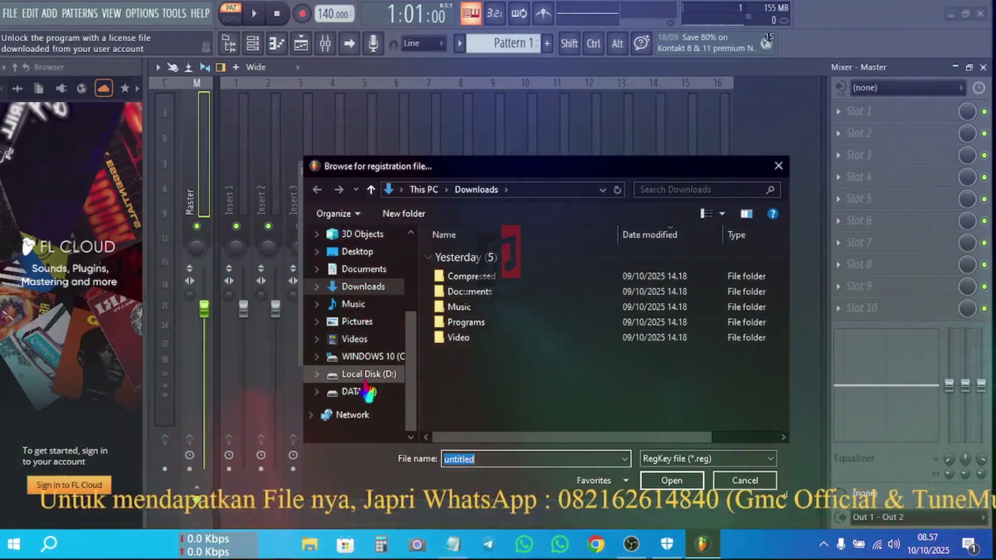
click(364, 271)
double_click(488, 261)
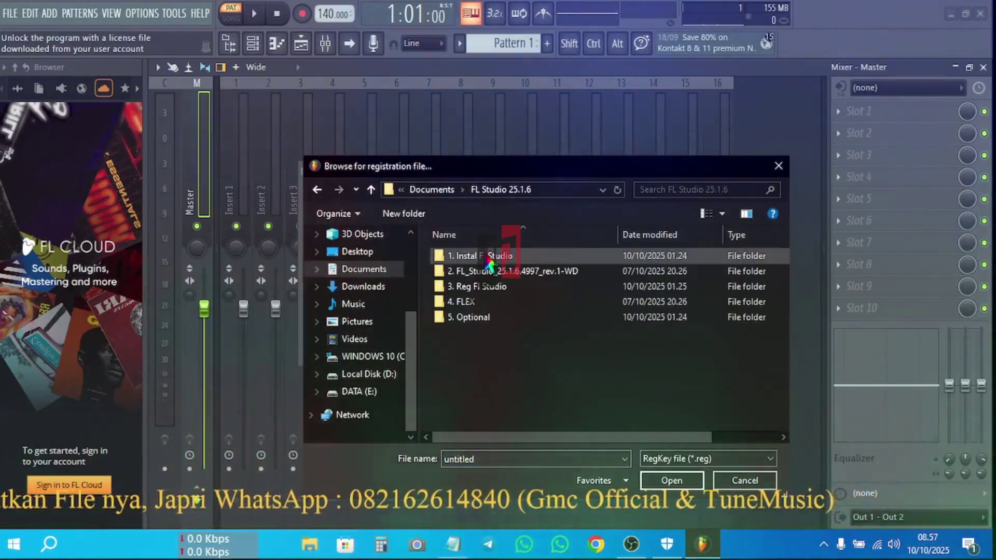
double_click(478, 289)
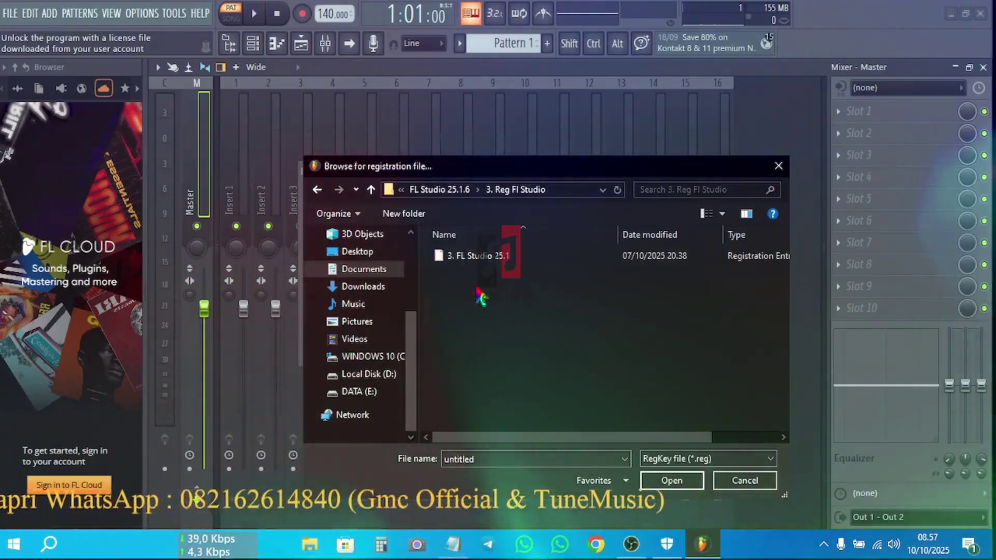
click(487, 261)
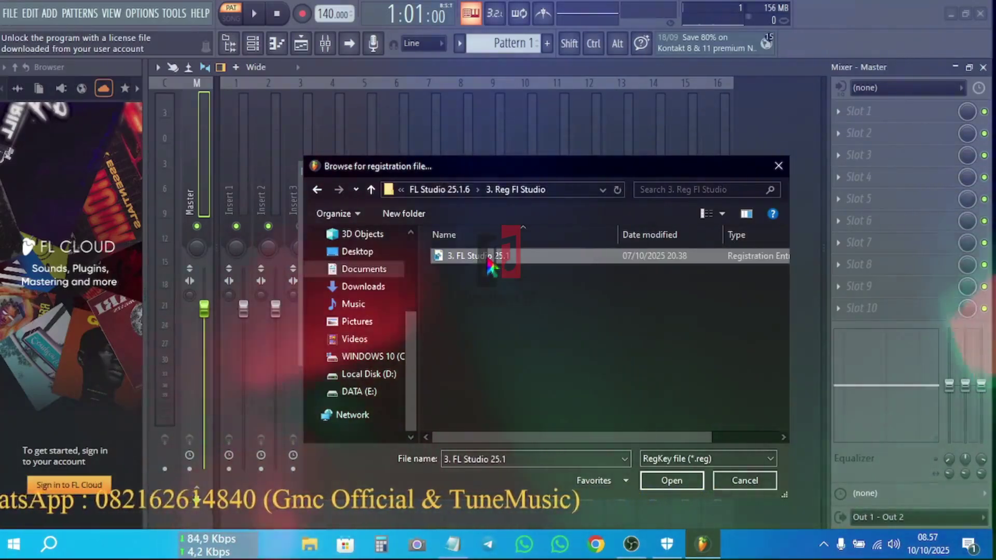
click(670, 480)
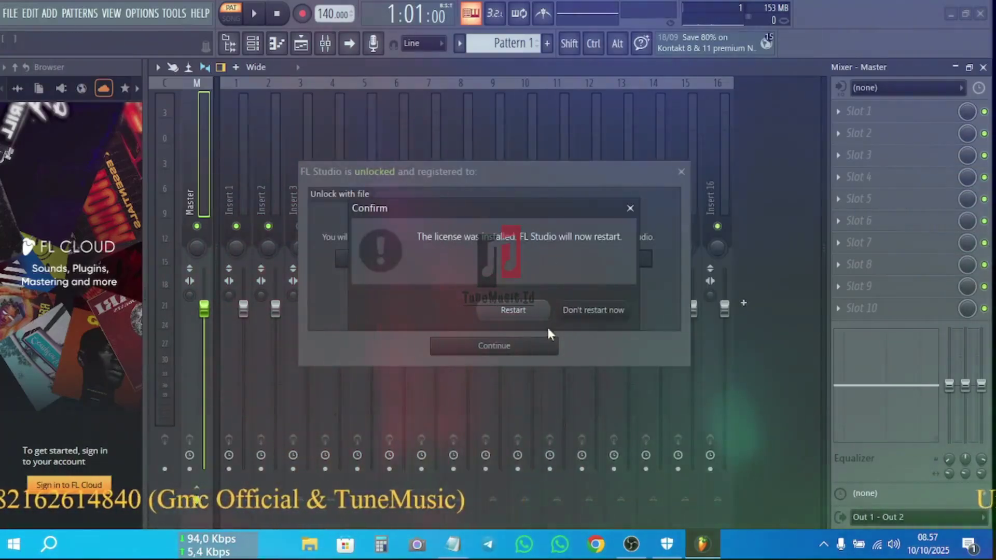
click(516, 311)
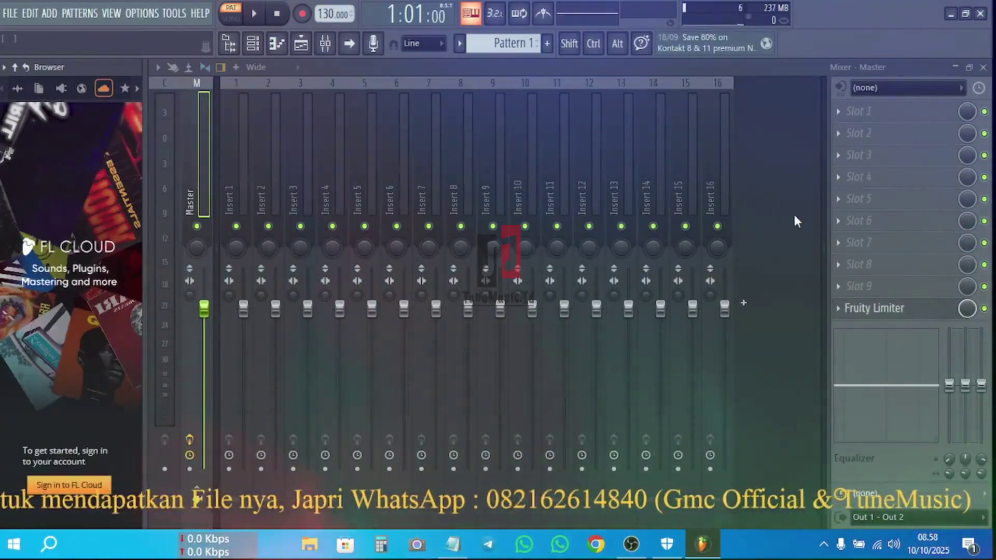
Check the edition and registration status on the About FL Studio page, and close the settings.
click(200, 13)
click(241, 263)
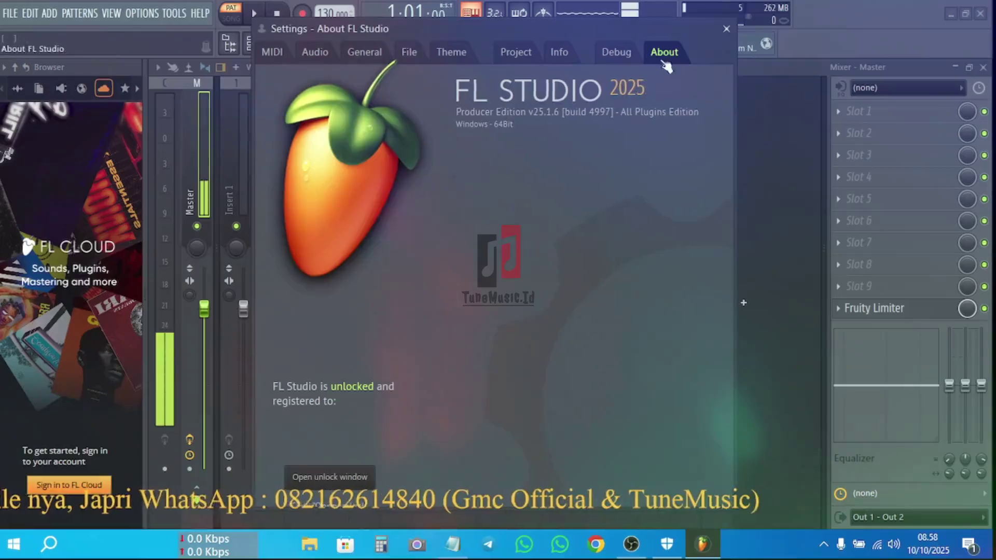
click(726, 29)
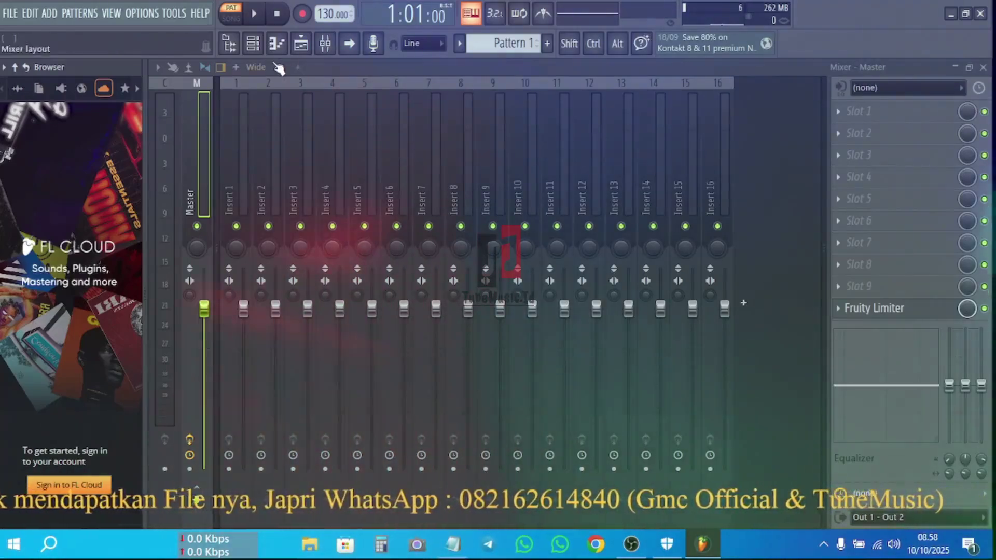
Show the Channel rack, place 808 Kick hits on steps 1, 5, 7, 11 and 13, and play the pattern.
click(254, 46)
click(311, 105)
key(space)
click(358, 105)
click(380, 104)
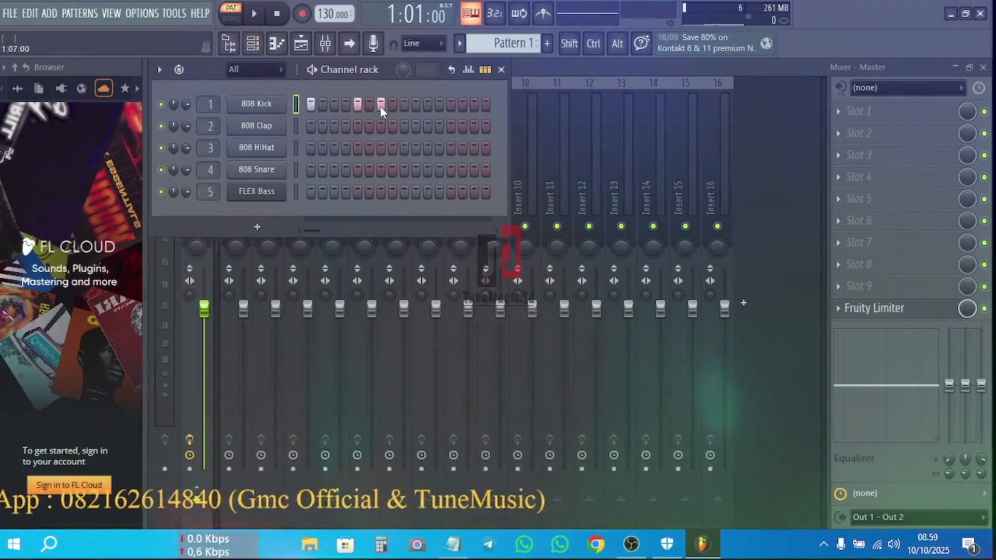
click(427, 104)
click(447, 105)
key(space)
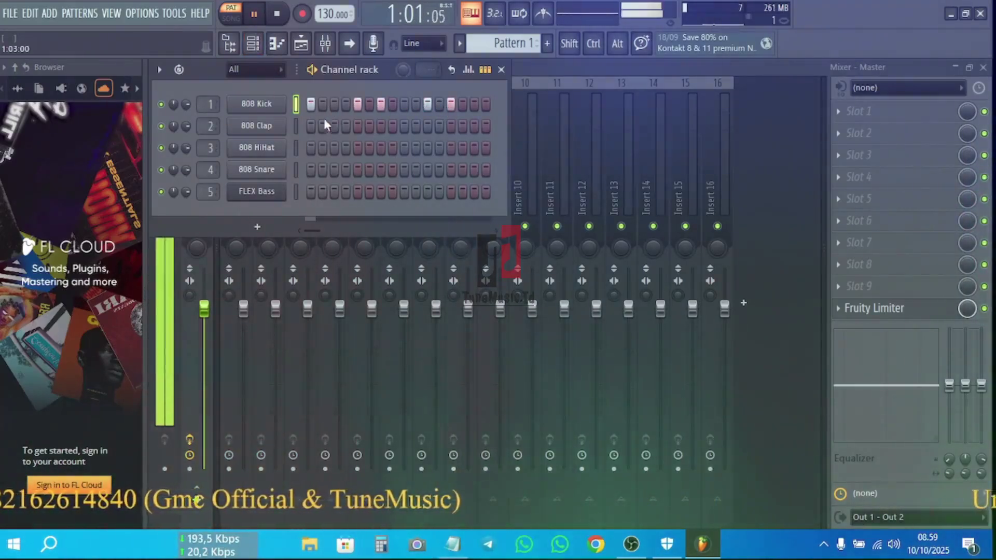
Place 808 Clap hits on steps 3, 7, 11 and 15 and play the pattern.
click(334, 127)
click(381, 126)
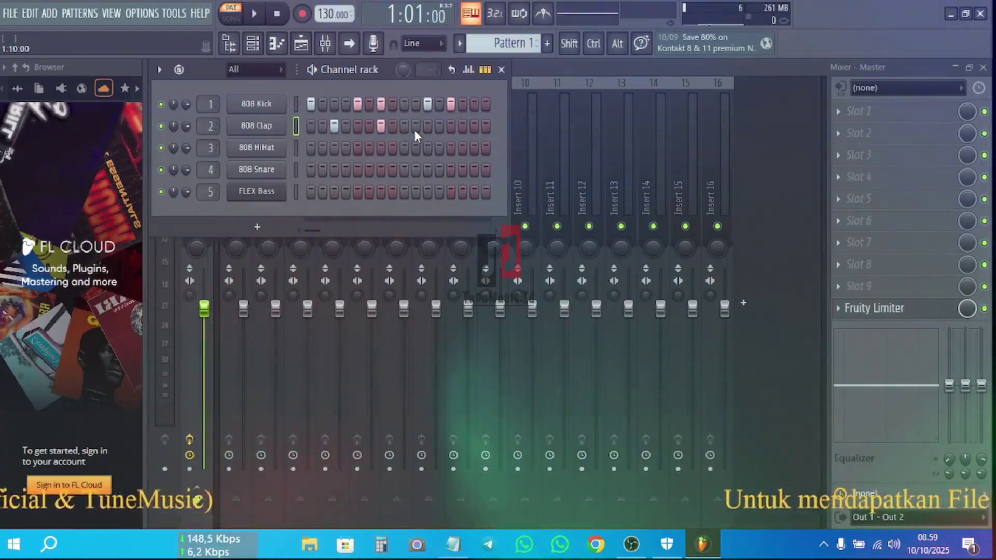
click(427, 126)
click(474, 127)
key(space)
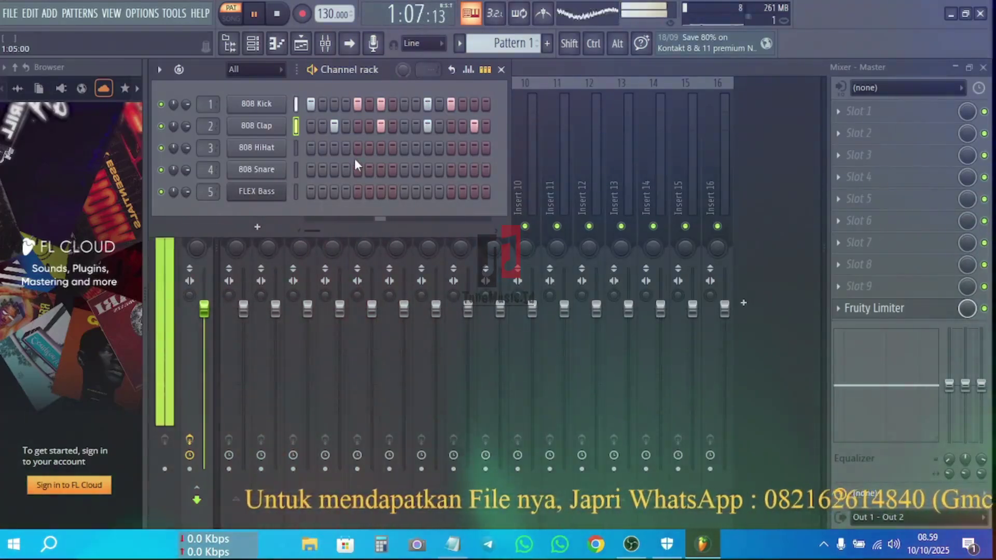
Place 808 HiHat hits on steps 1, 5, 9 and 13 while the pattern plays.
click(311, 148)
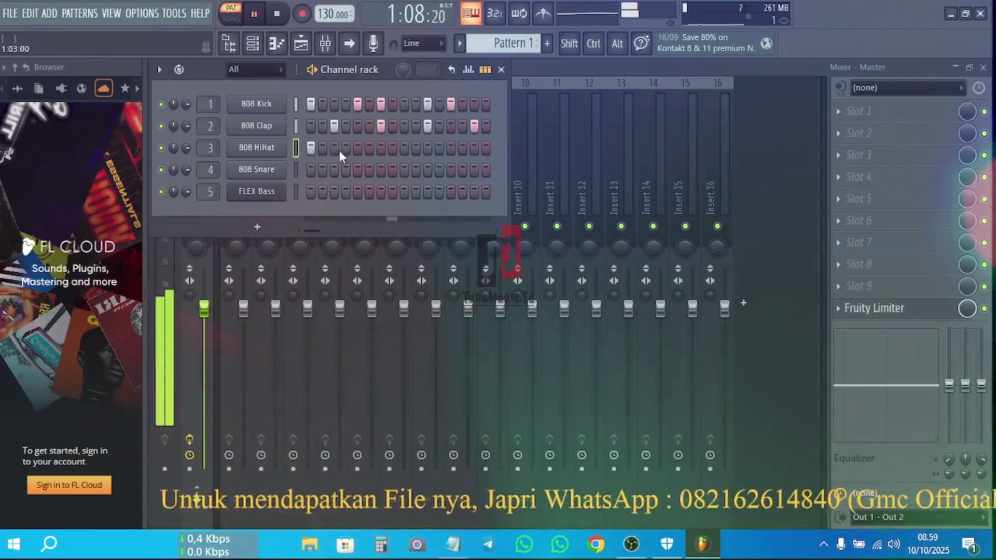
click(358, 149)
click(405, 146)
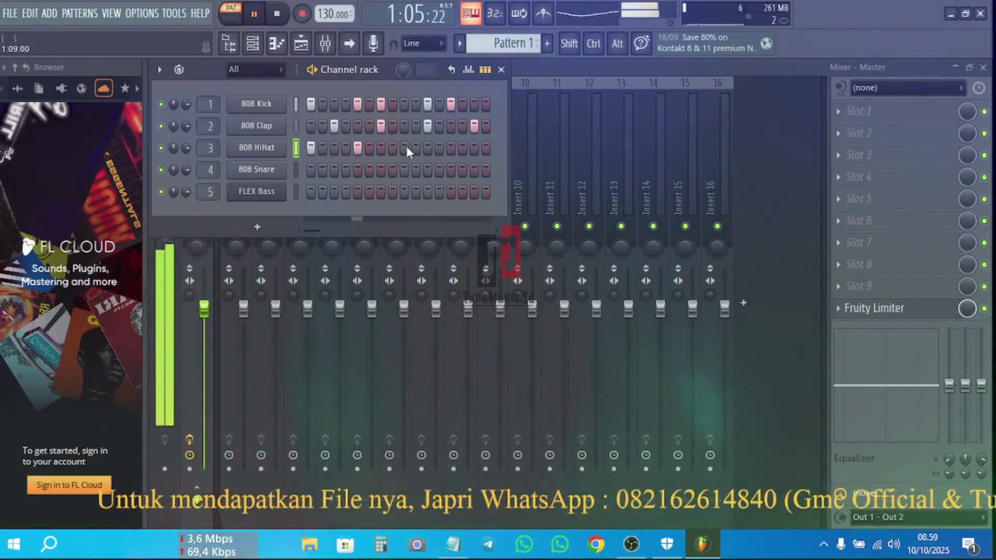
click(452, 150)
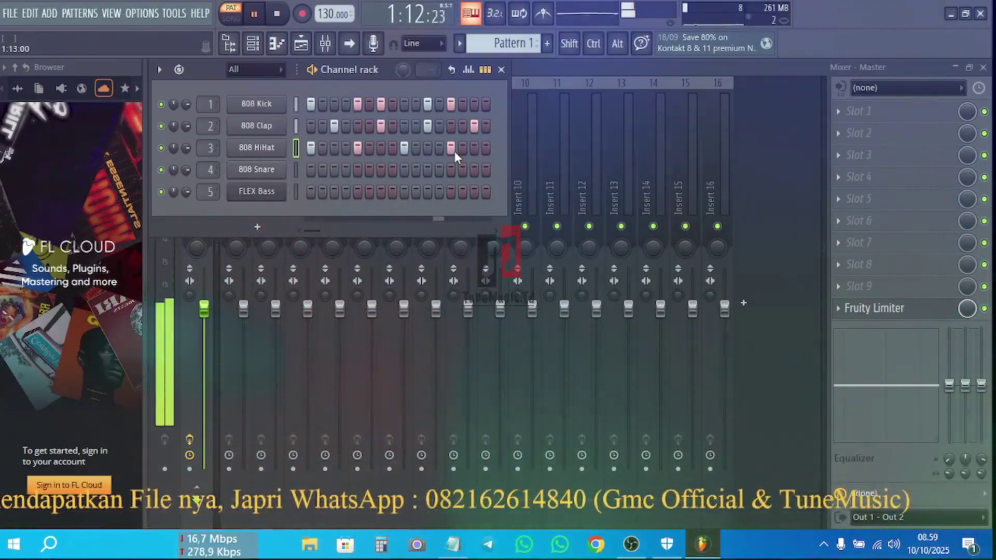
Stop the pattern playback and save the project under the name Cek in the default Projects folder.
key(space)
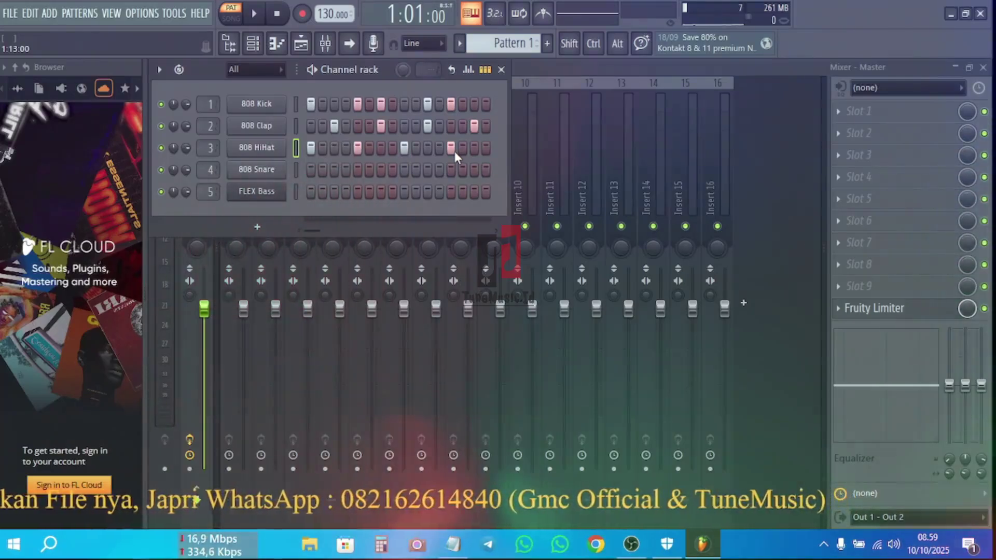
key(ctrl+s)
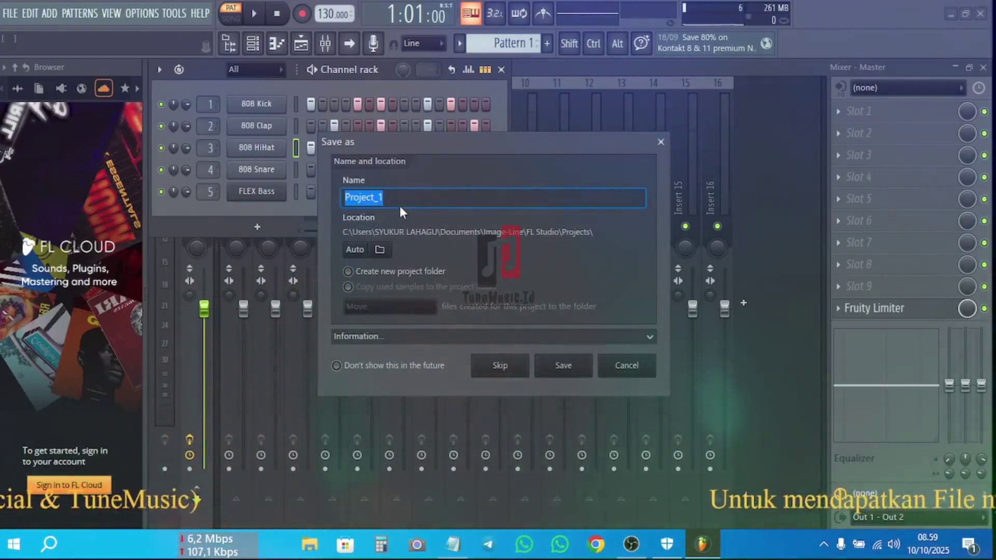
text(Cek)
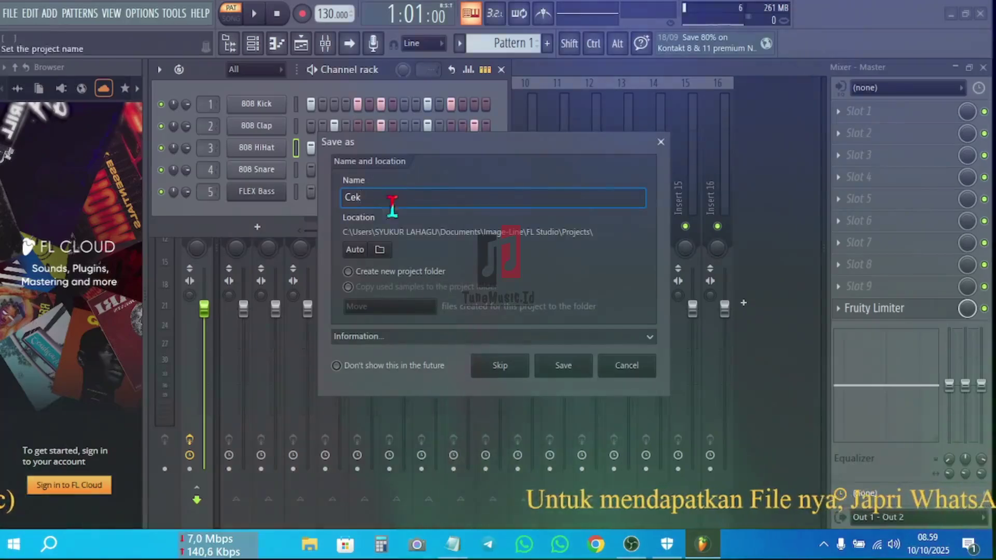
click(568, 369)
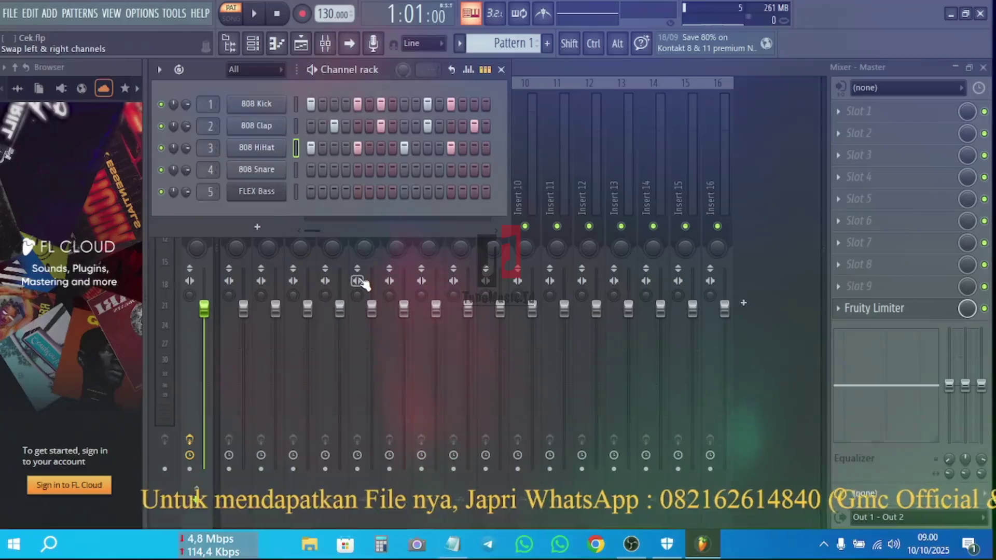
Open the saved Cek project from the FL Studio Projects folder.
key(ctrl+o)
click(153, 148)
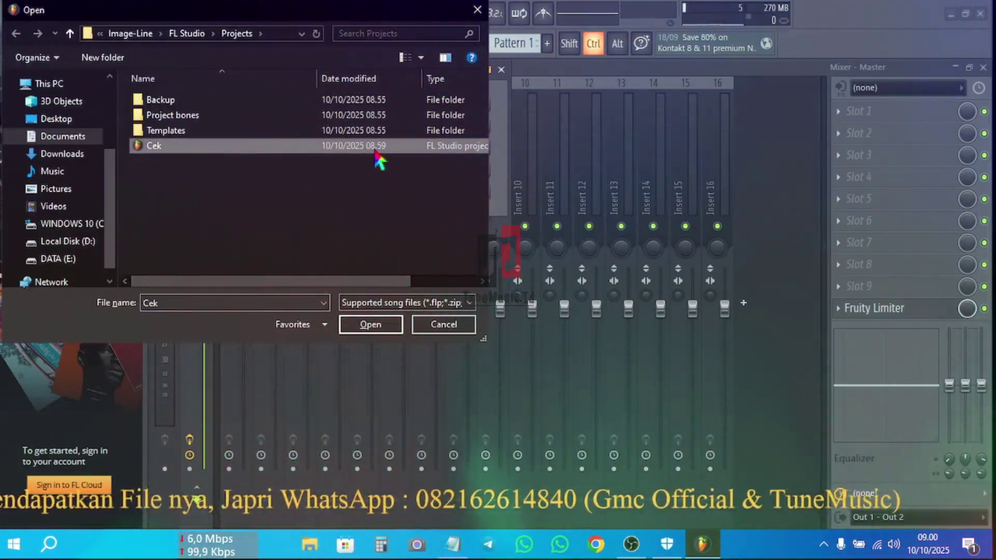
mouse_move(934, 551)
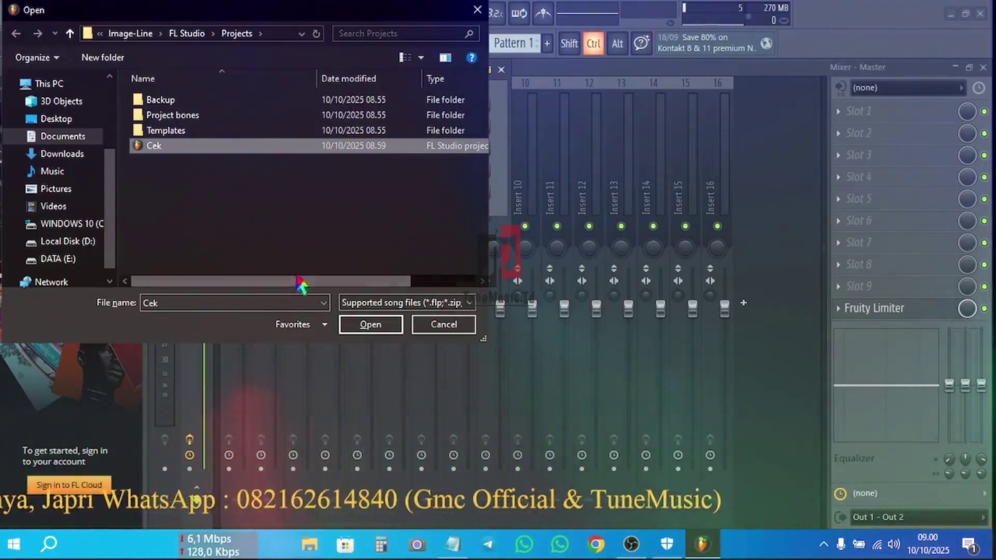
click(379, 325)
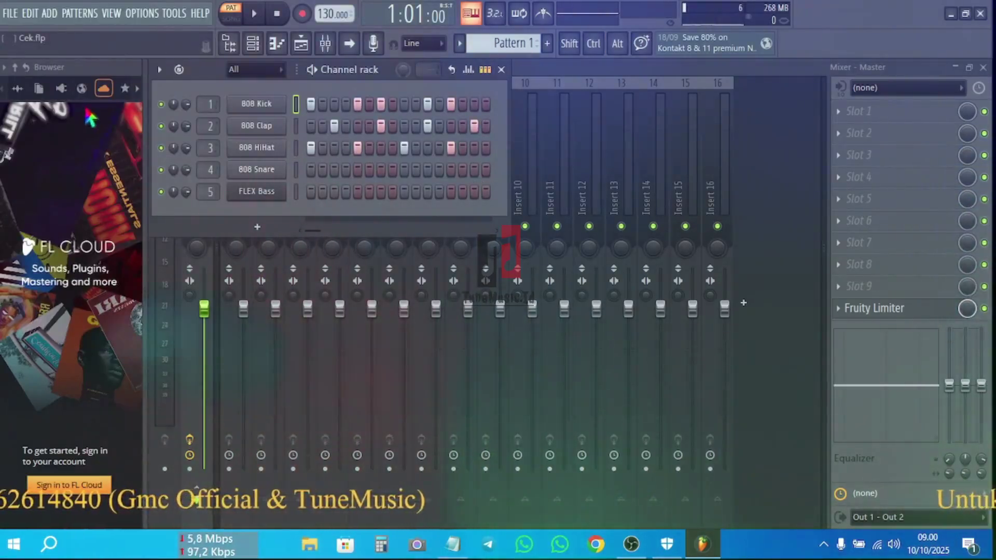
Show all content folders in the Browser and display the Playlist maximized over the Mixer.
click(19, 89)
click(229, 43)
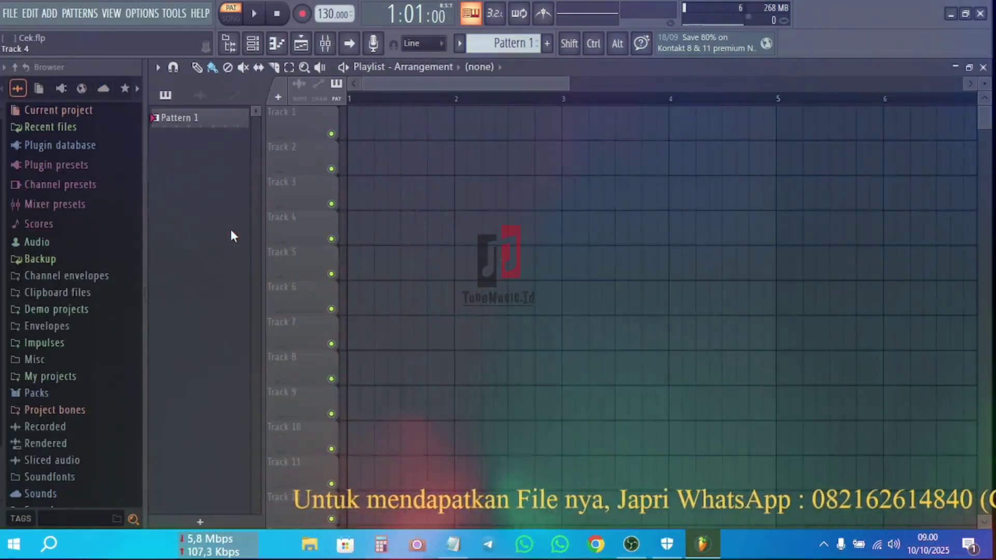
click(970, 68)
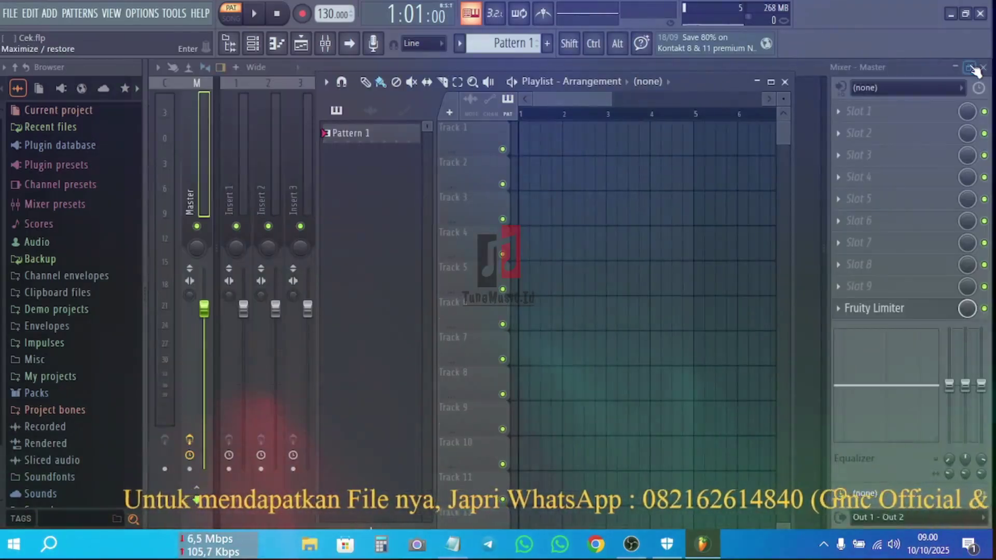
click(771, 82)
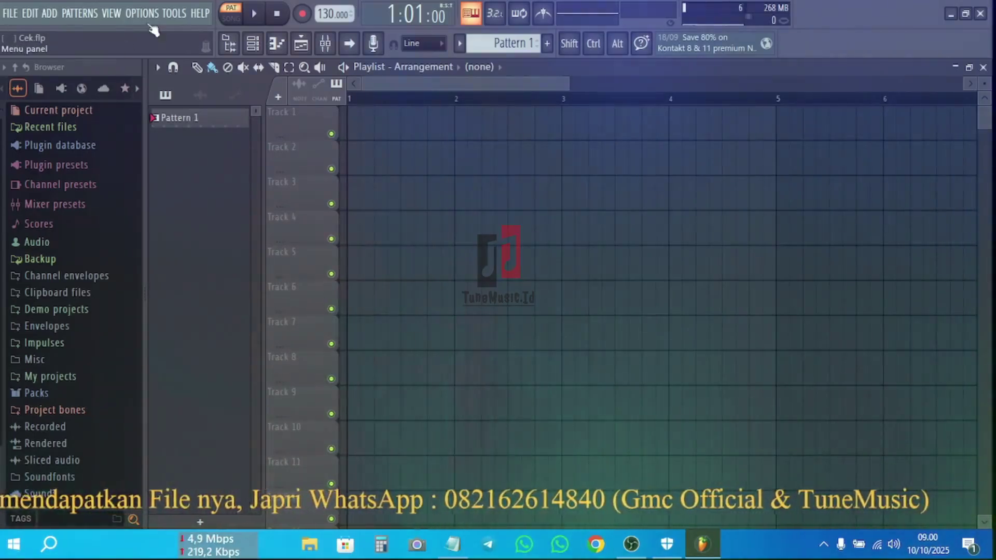
Check the edition and unlock status on the About FL Studio page once more, and close the settings and the program.
click(199, 14)
click(232, 265)
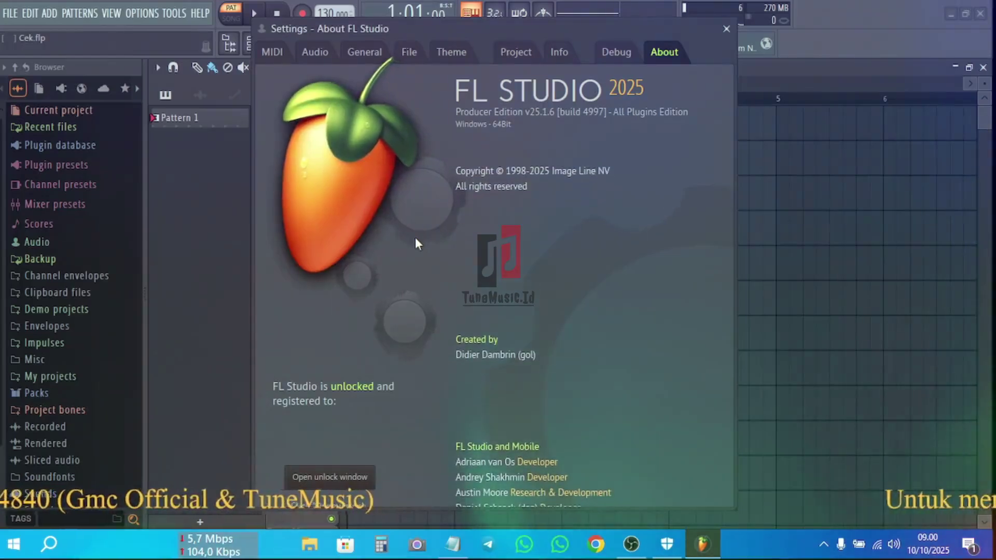
click(727, 29)
click(980, 14)
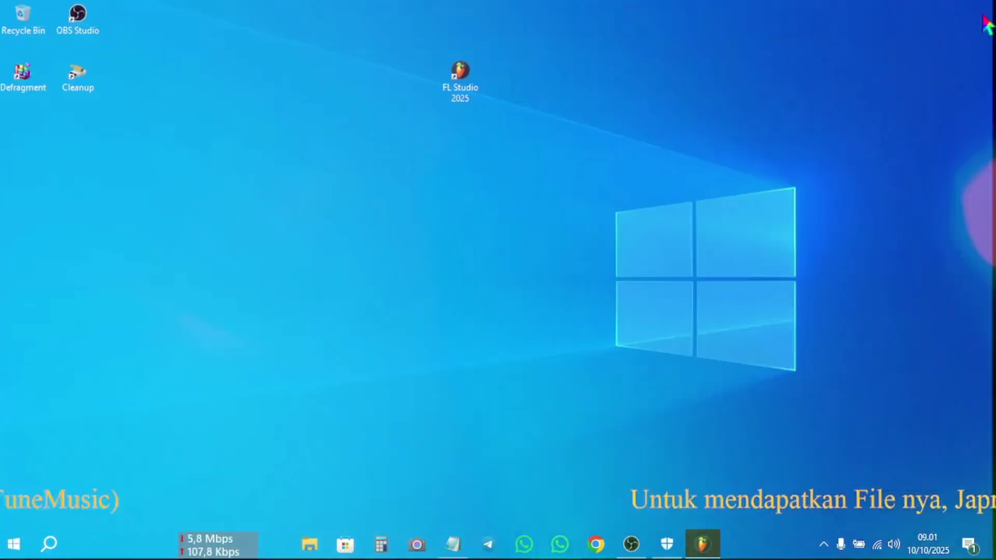